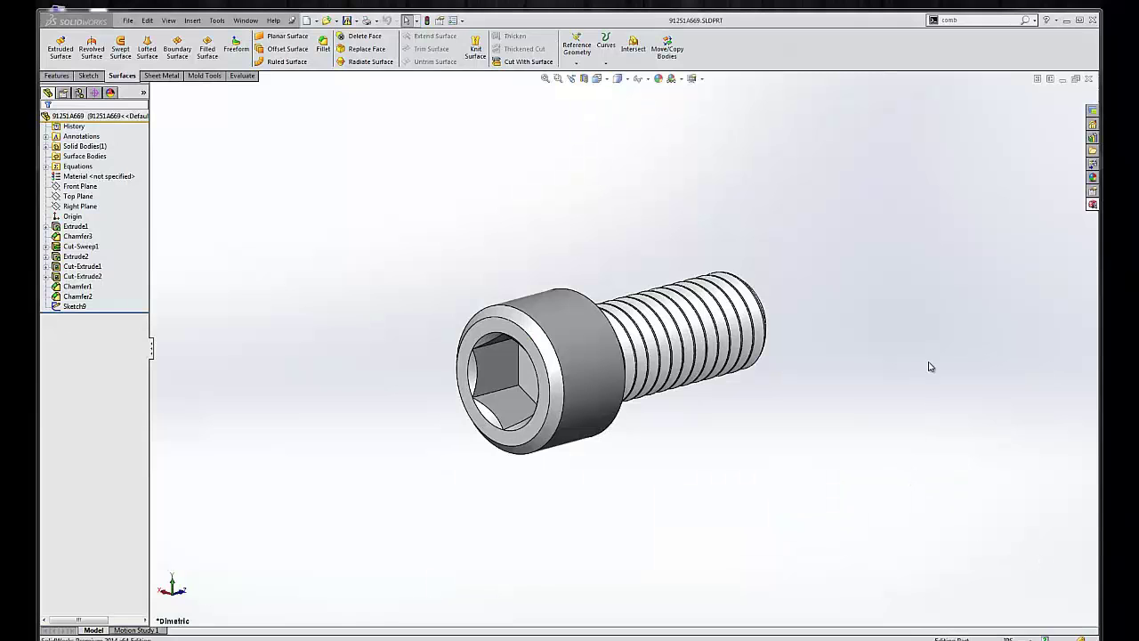
Sketch a center rectangle on the underside of the screw head, centred on the origin and extending well beyond the head
middle_drag(930, 366, 698, 267)
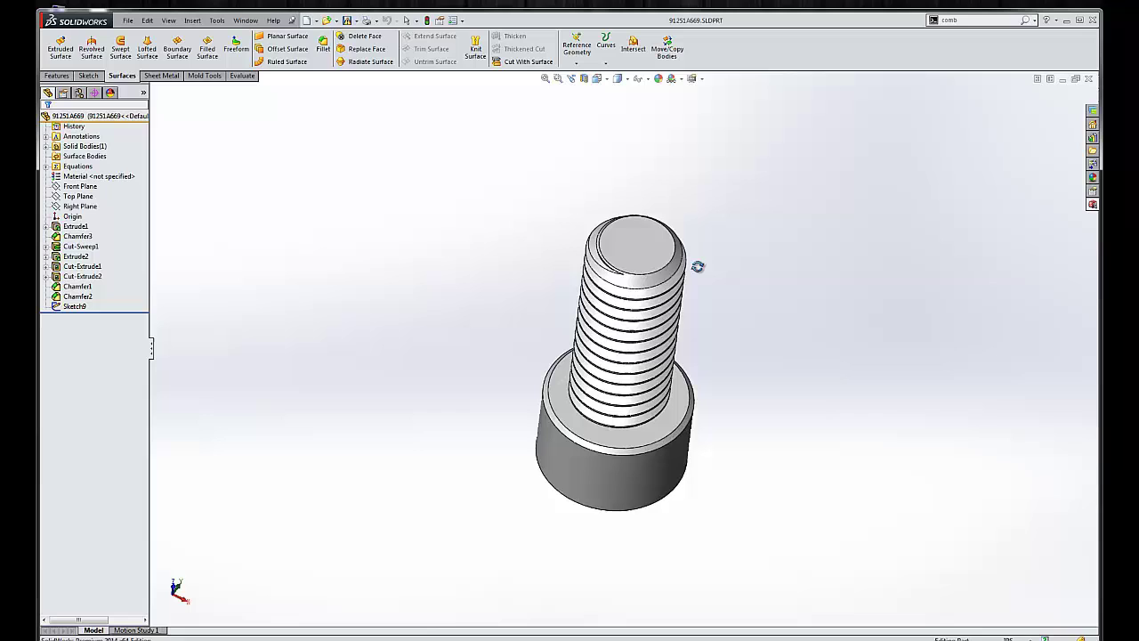
click(57, 76)
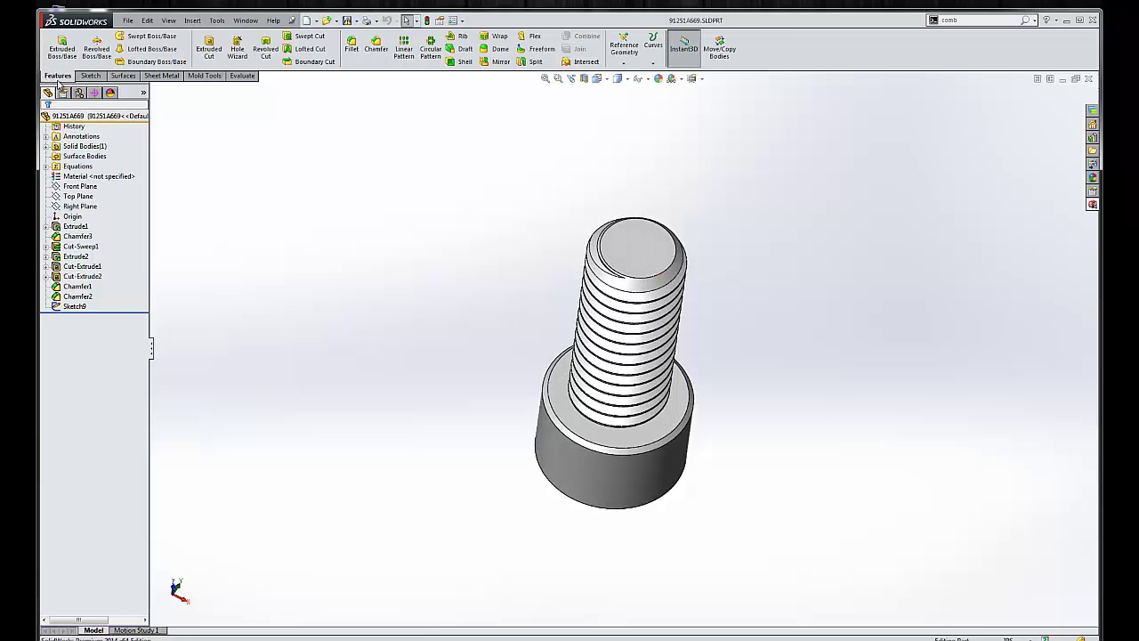
middle_drag(320, 260, 331, 345)
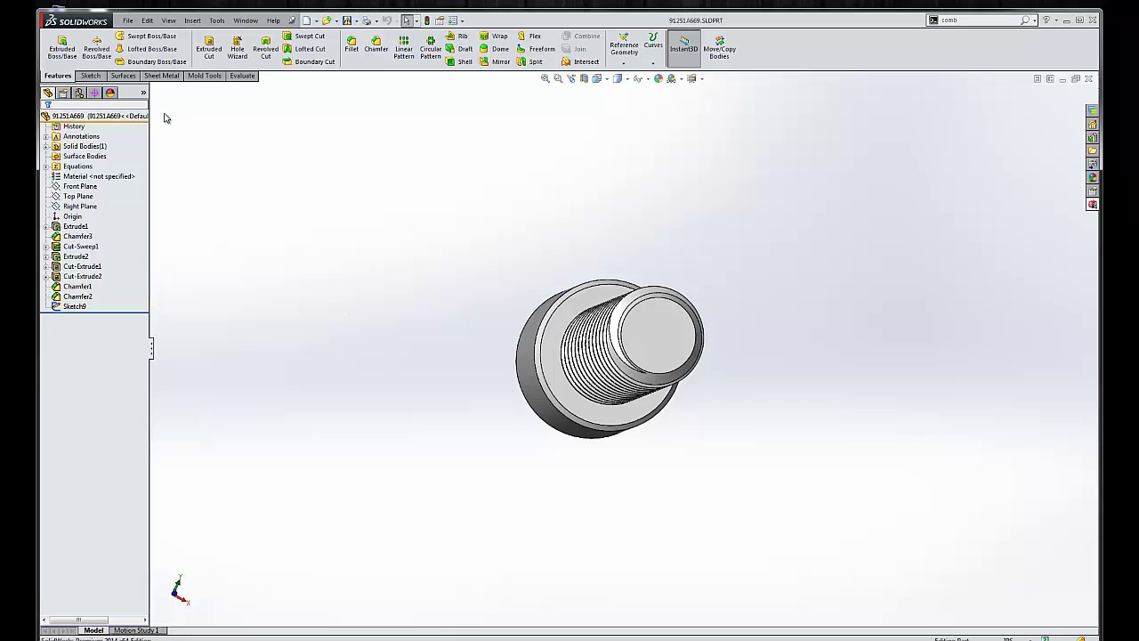
click(90, 76)
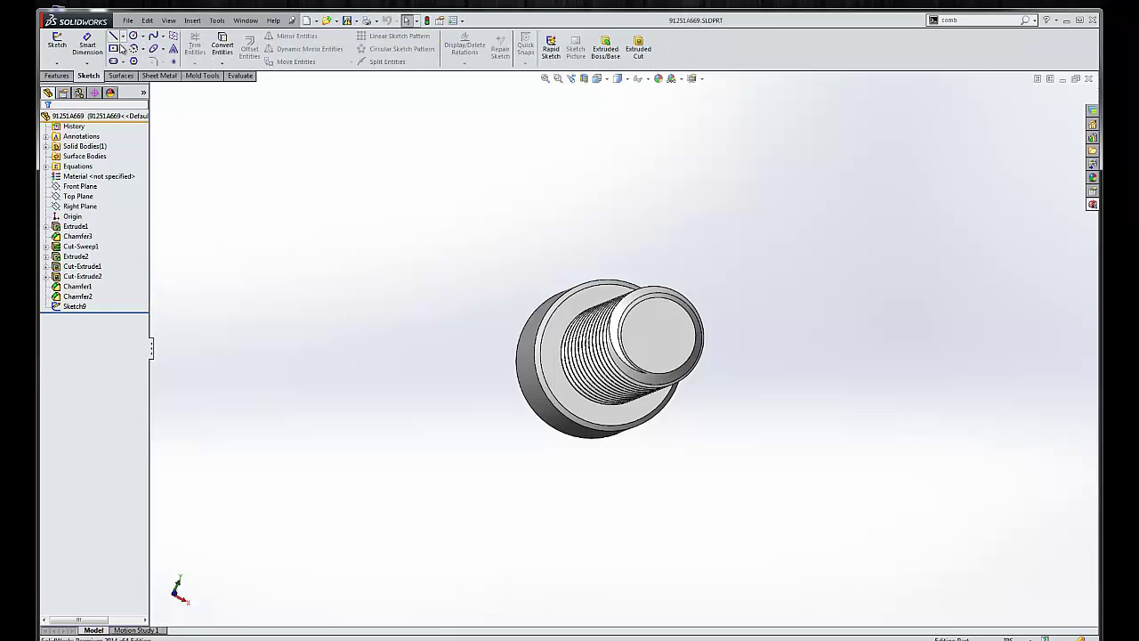
click(121, 48)
click(565, 352)
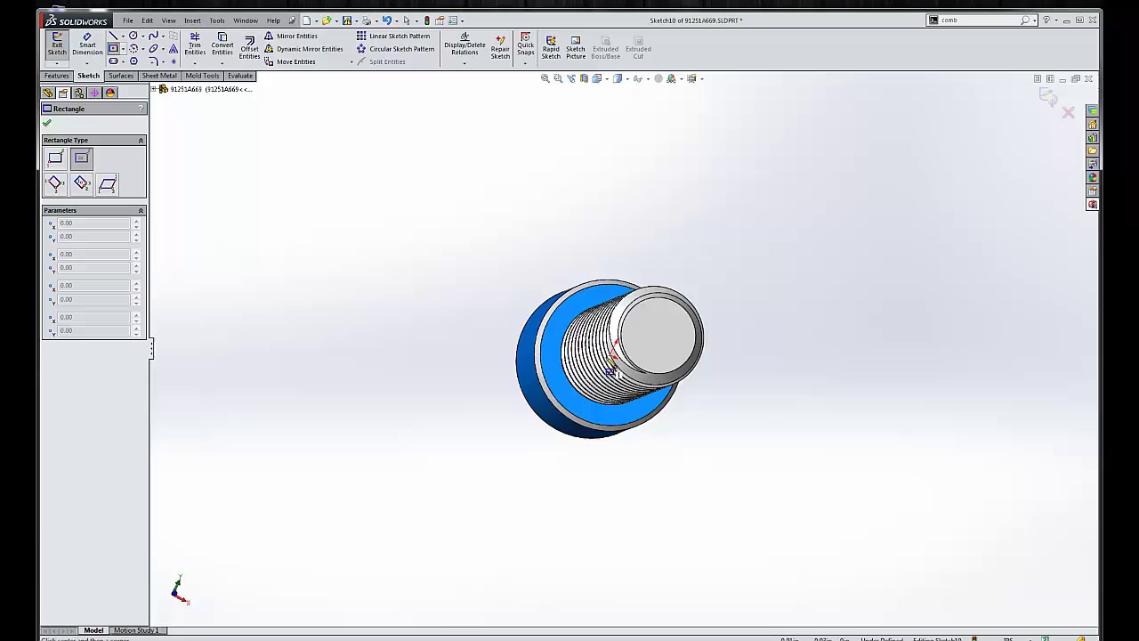
click(612, 355)
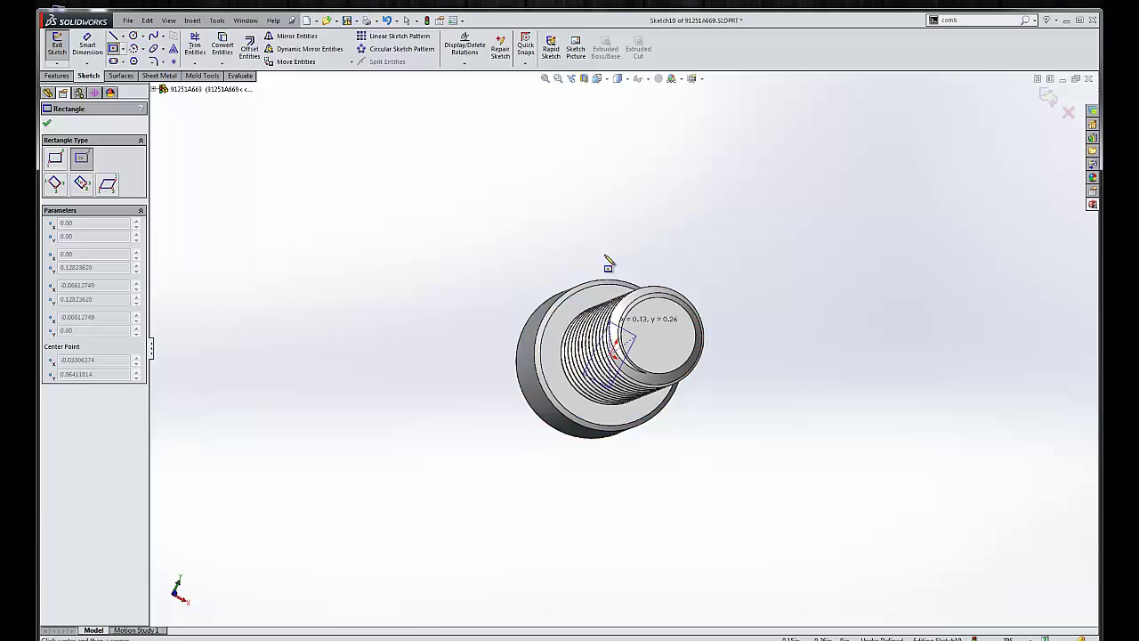
click(540, 179)
key(Escape)
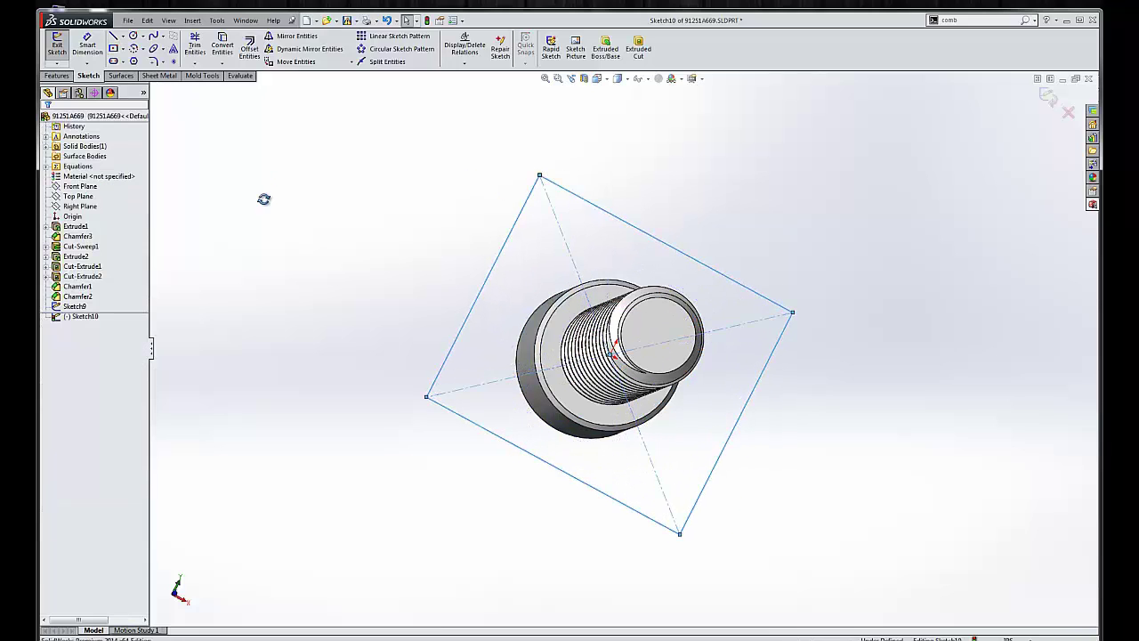
Extrude the rectangle 1.50 in as a blind boss that encloses the threaded shank
mouse_move(263, 198)
middle_down()
mouse_move(152, 401)
mouse_move(287, 325)
middle_up()
click(57, 75)
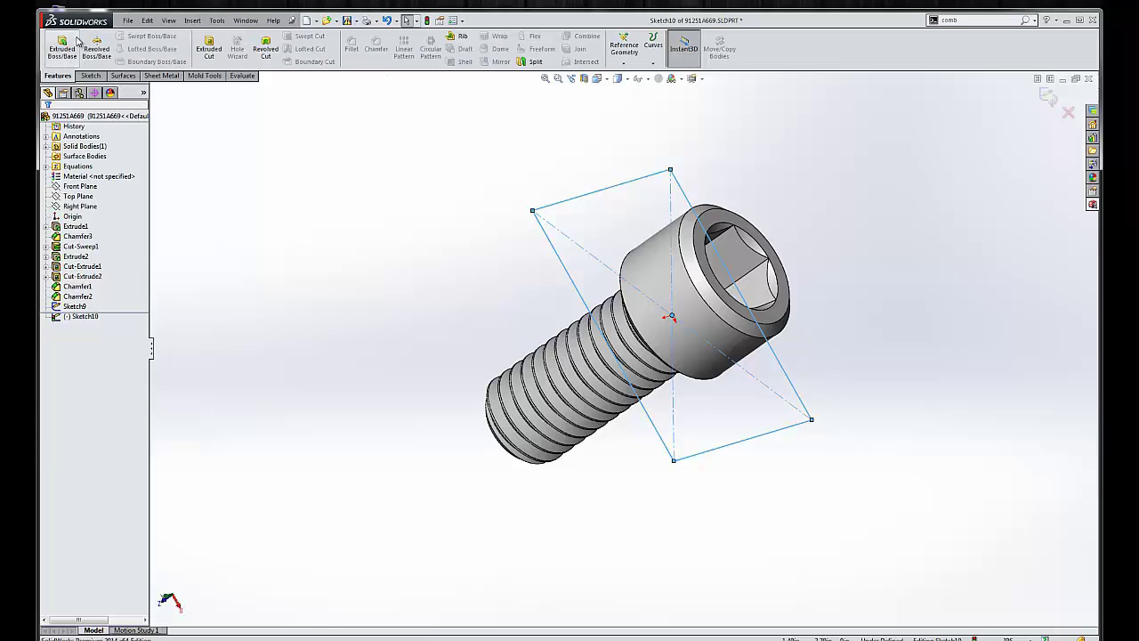
click(71, 44)
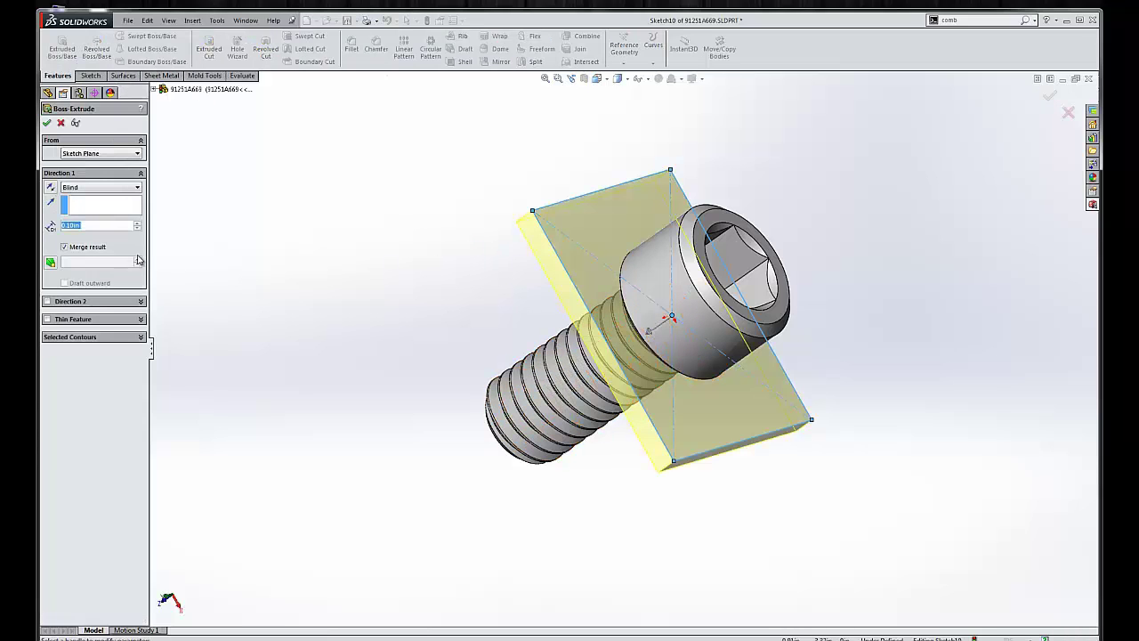
text(2)
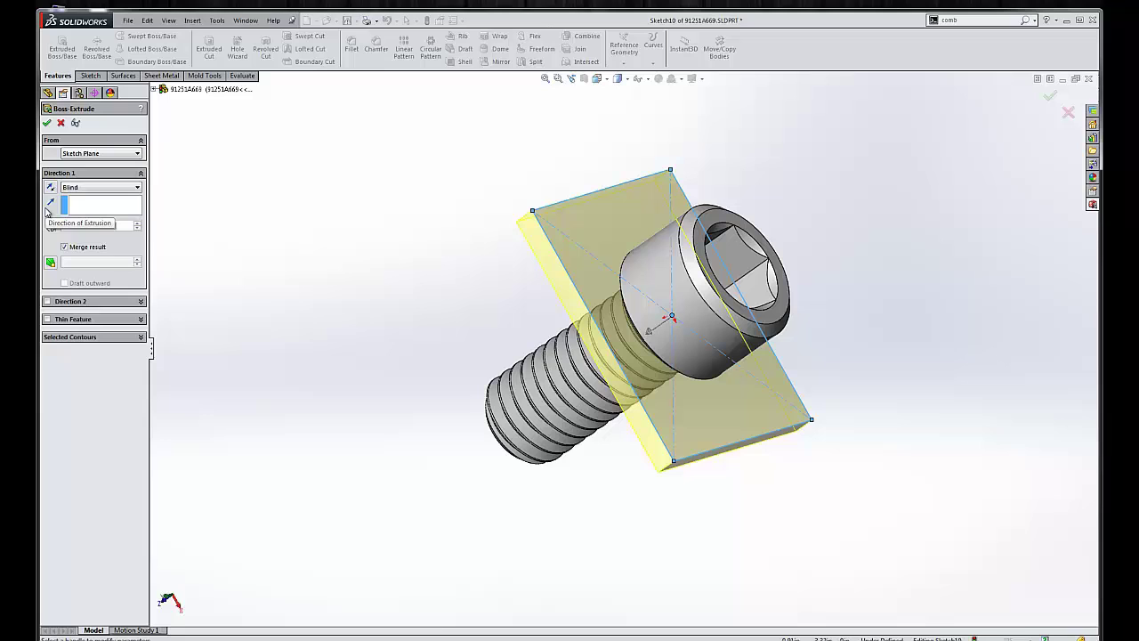
key(Return)
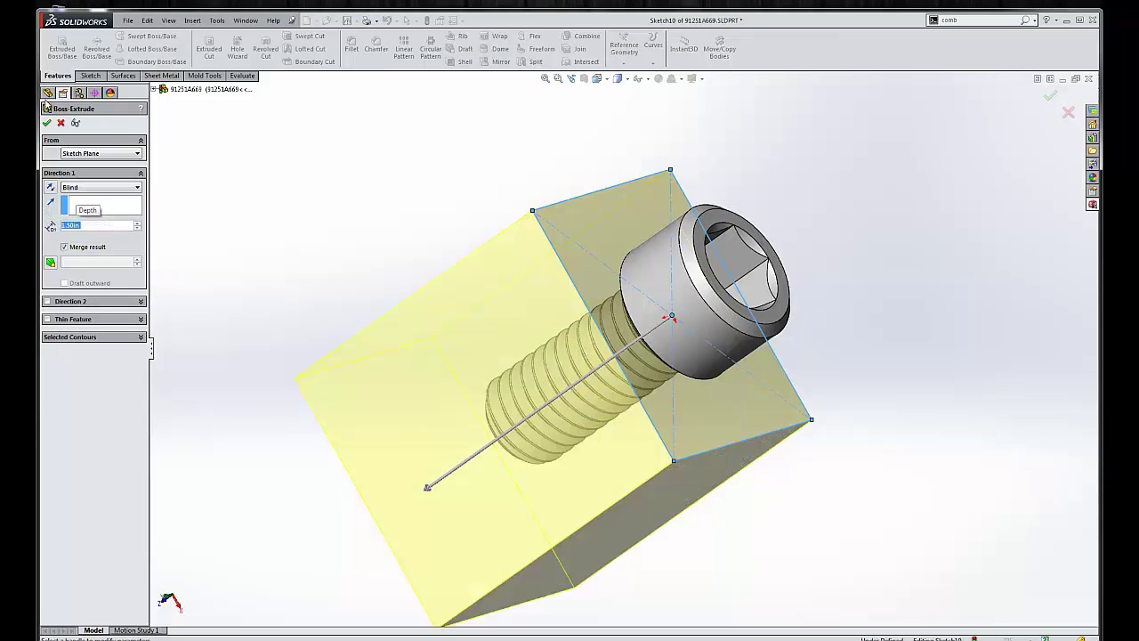
Inspect the extruded block around the screw and check which solid bodies the part contains
middle_drag(286, 182, 521, 290)
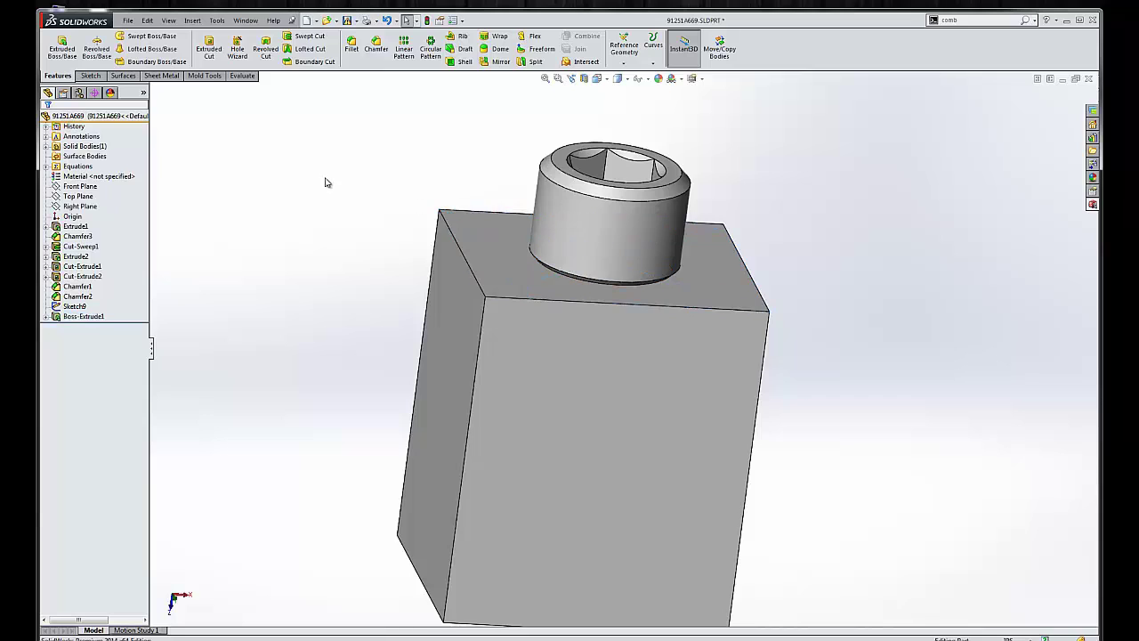
middle_drag(326, 180, 591, 214)
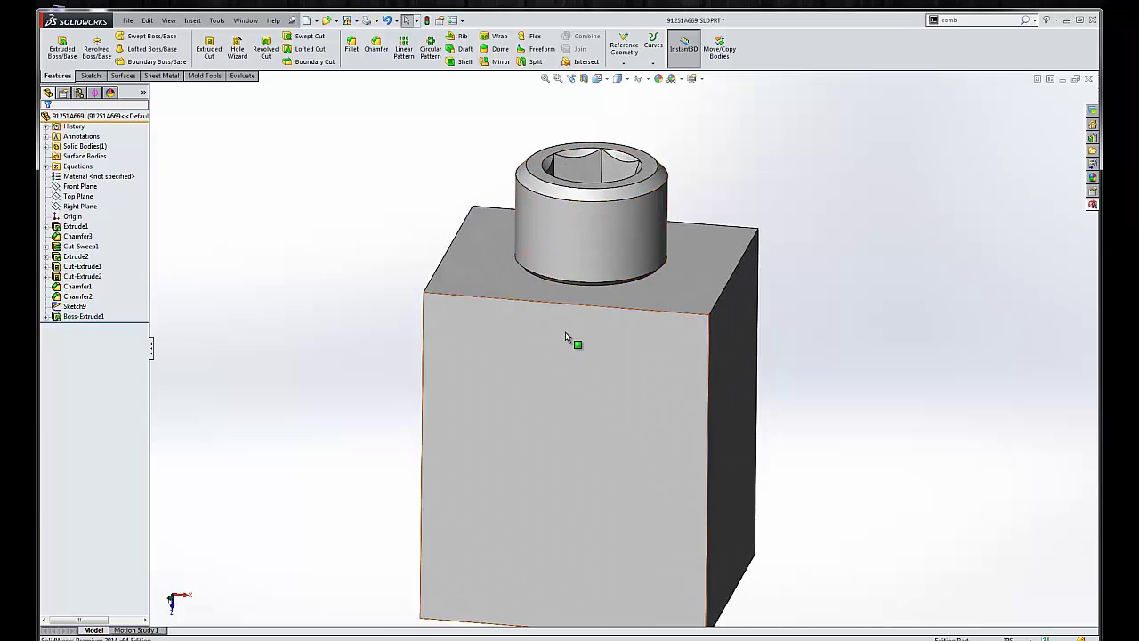
click(78, 147)
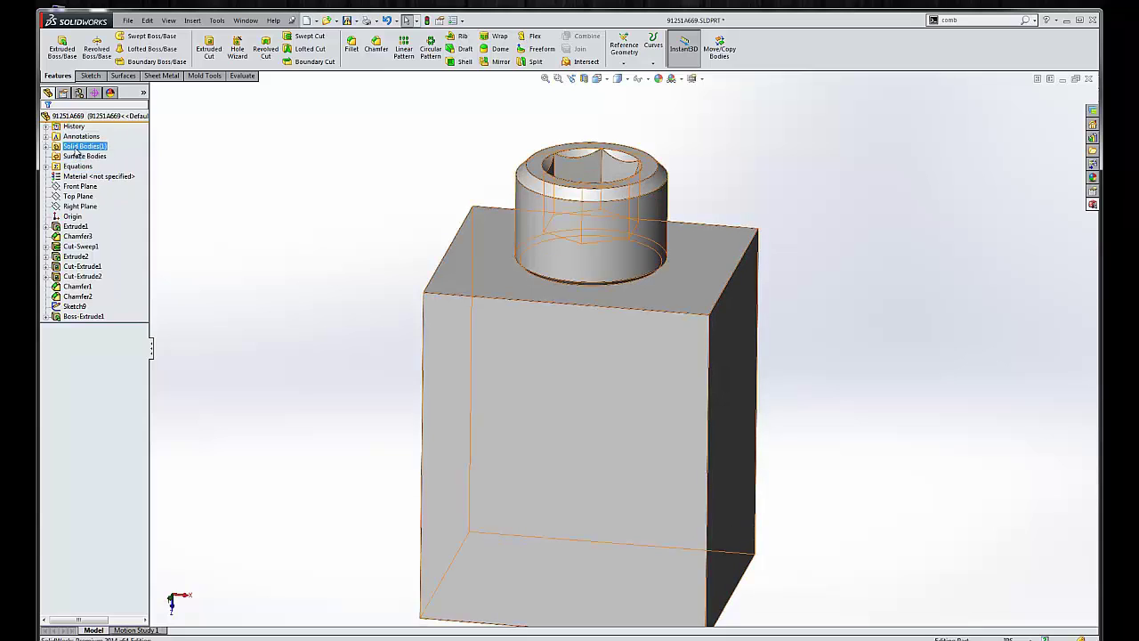
key(Escape)
click(46, 146)
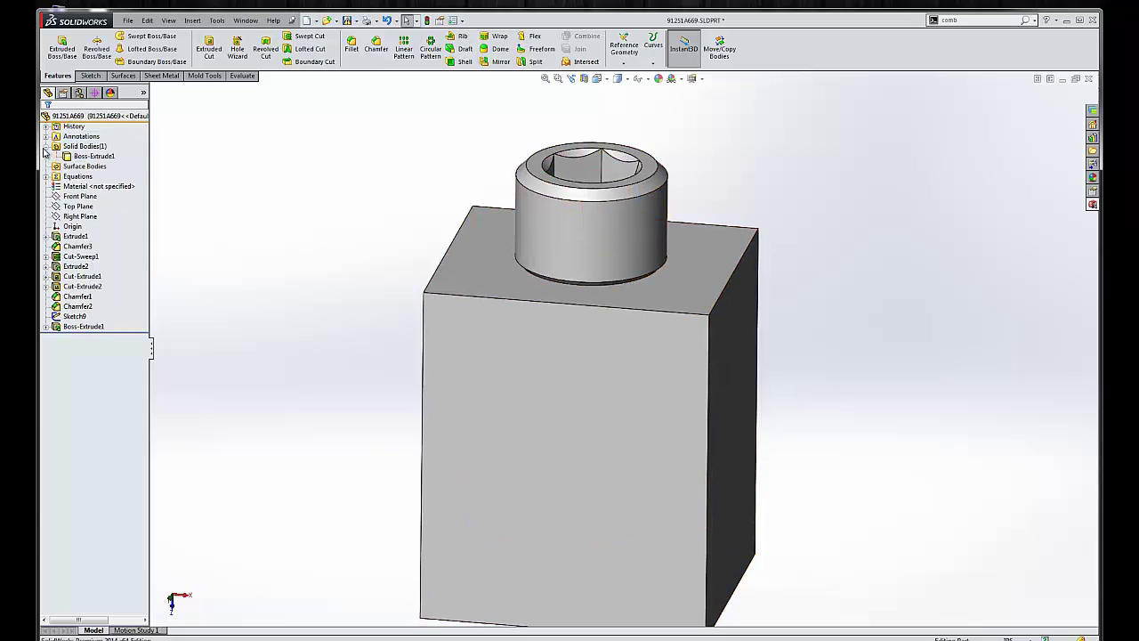
click(93, 156)
key(Escape)
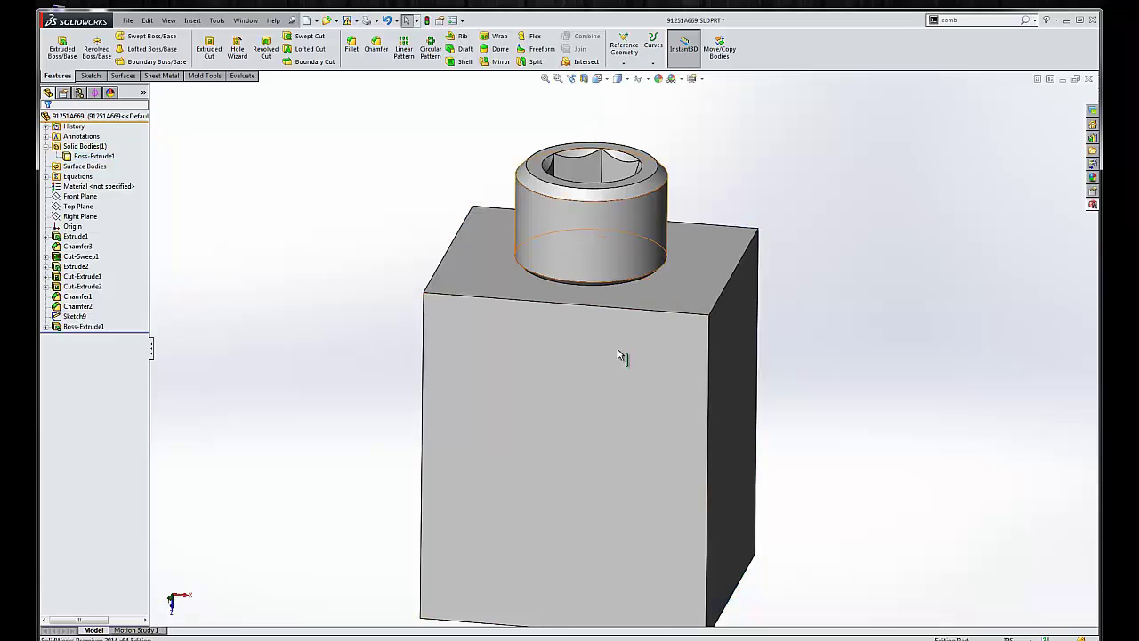
Edit the block's extrusion to turn off Merge result so it stays a separate body from the screw
click(84, 326)
click(105, 308)
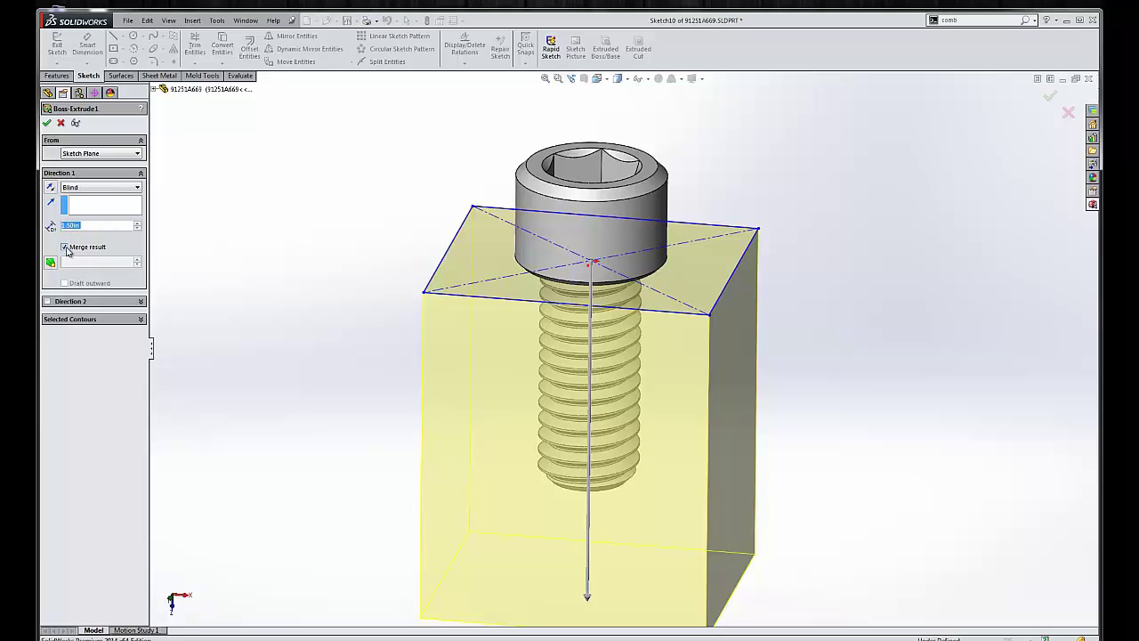
click(66, 250)
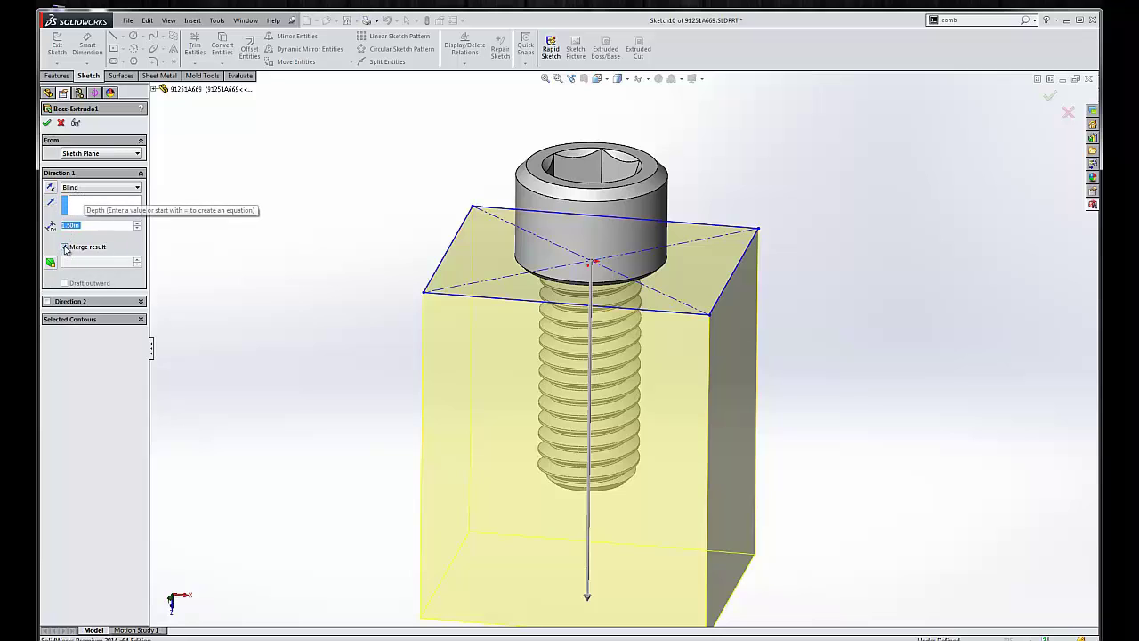
click(65, 249)
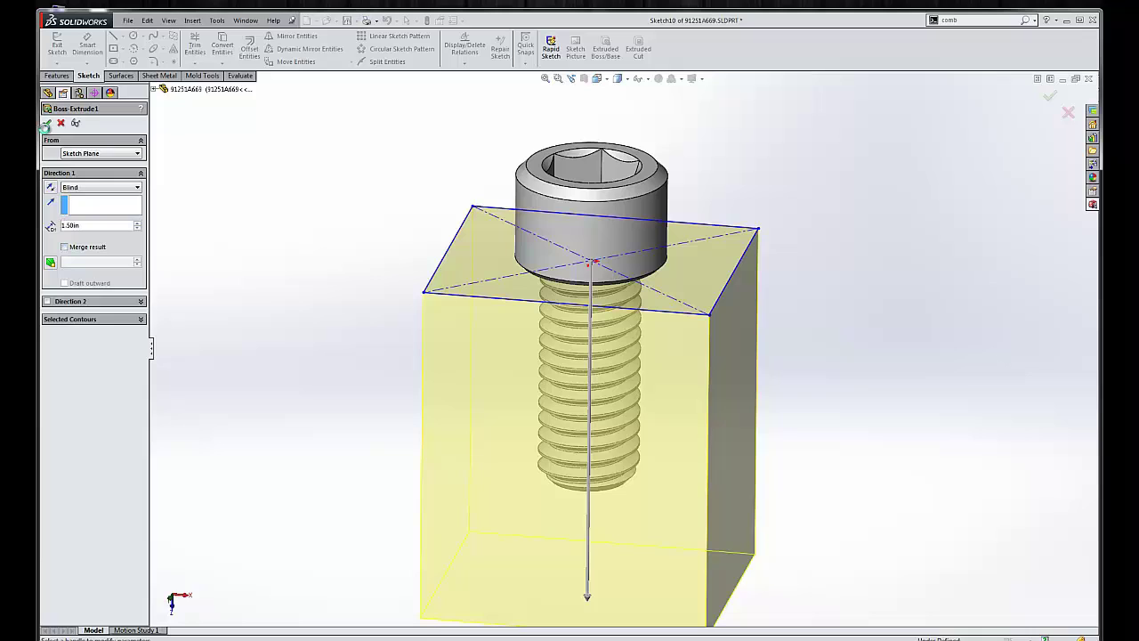
key(Return)
Highlight the screw body and the block body in turn to check that they are separate solids
click(86, 157)
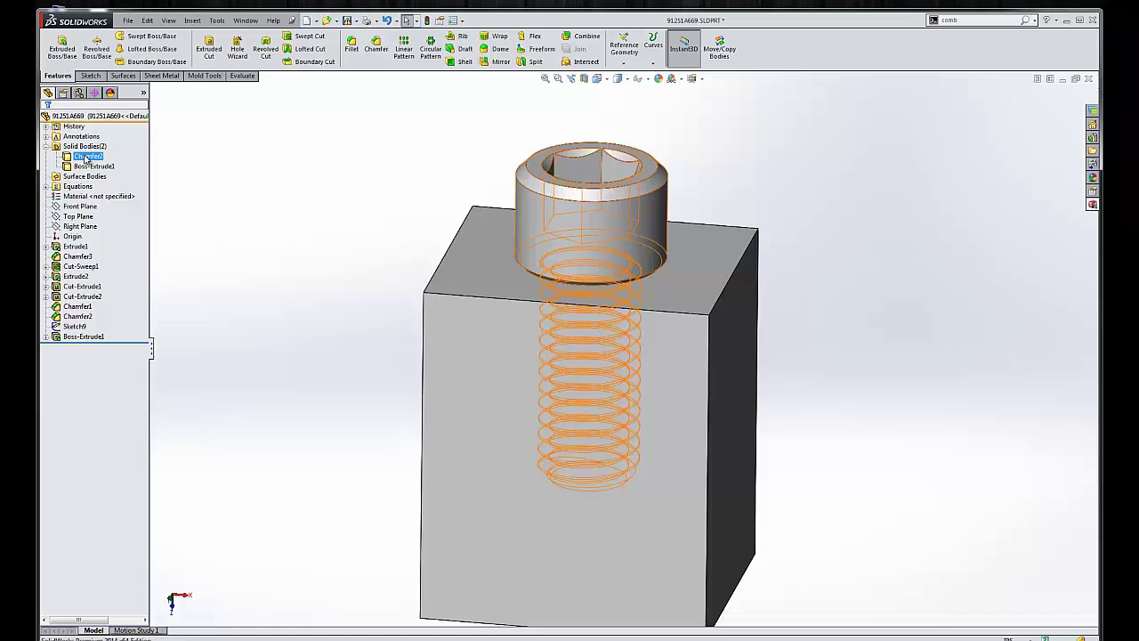
click(92, 167)
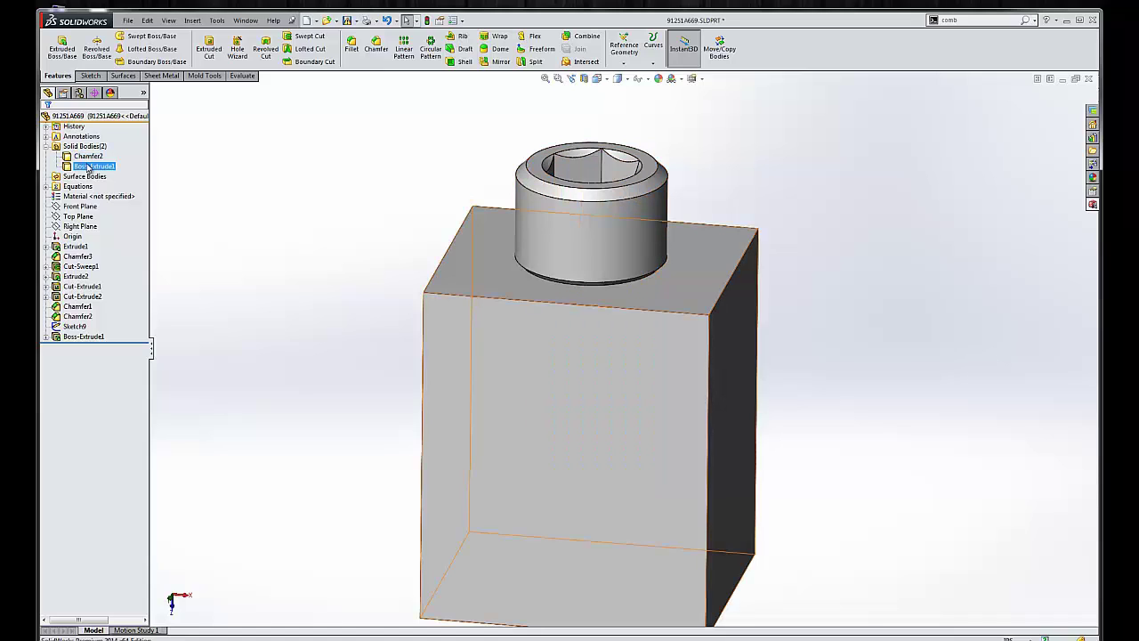
click(162, 186)
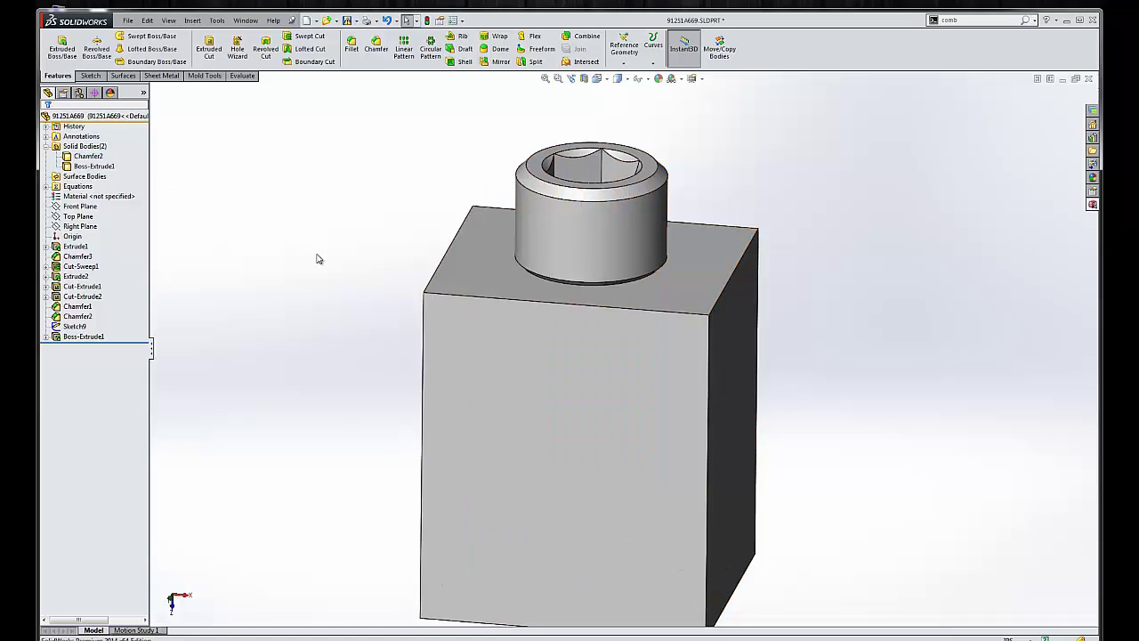
scroll(345, 285, up, 3)
middle_drag(348, 287, 365, 307)
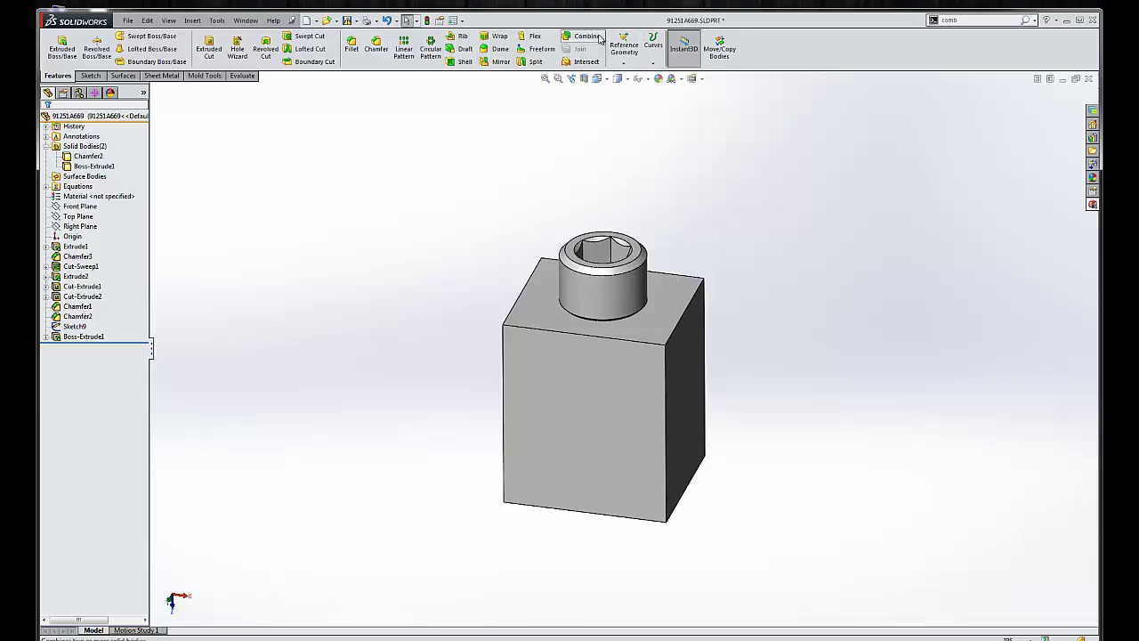
Find the Combine command with the command search, add it to the Features toolbar and remove that extra copy again
click(974, 20)
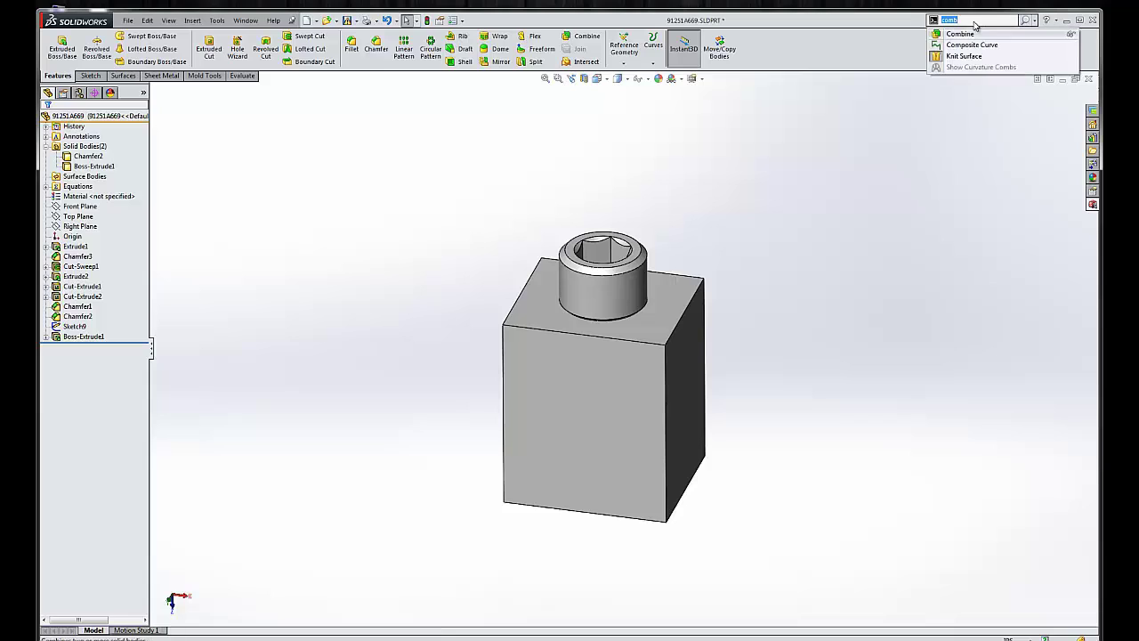
drag(989, 35, 754, 49)
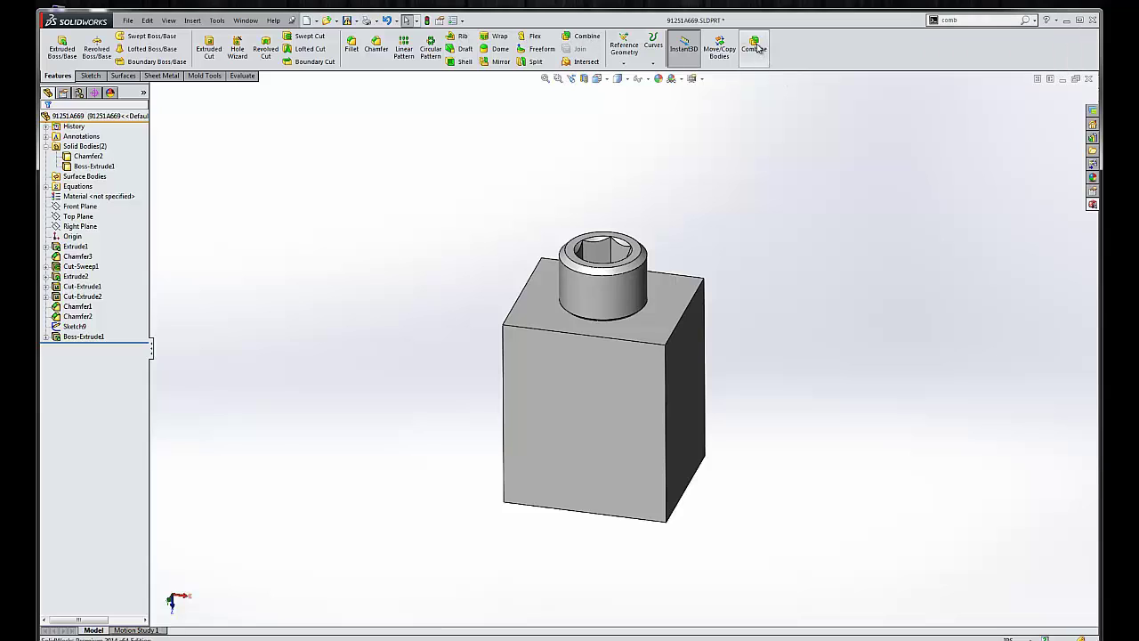
drag(757, 49, 766, 120)
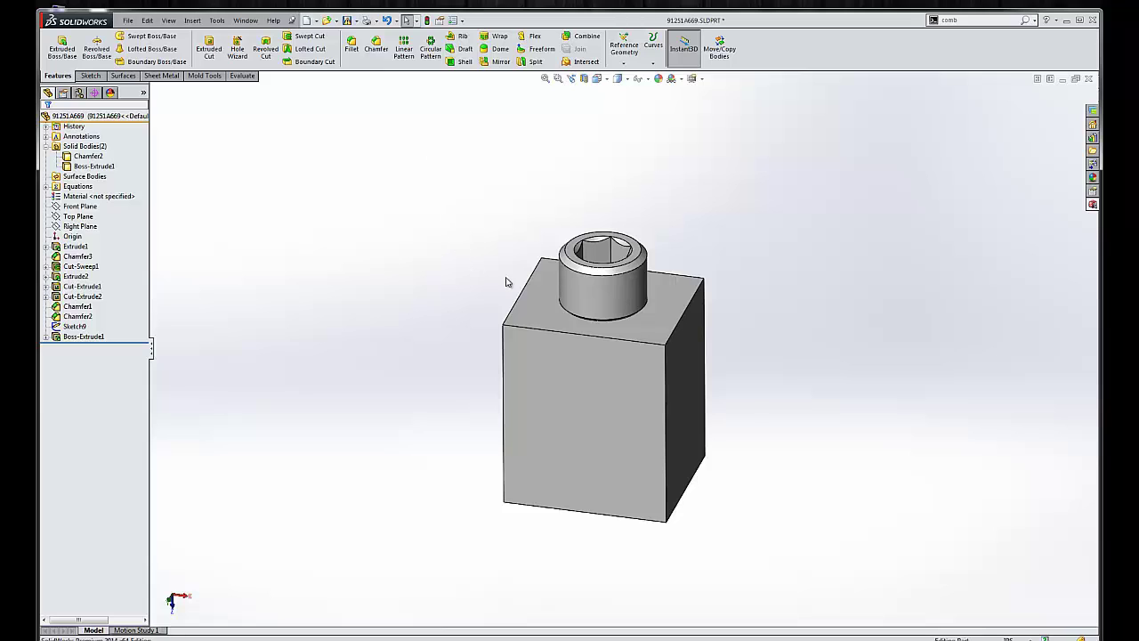
Combine the bodies with the Subtract operation, using the block as main body and the screw as the body to remove
scroll(485, 267, down, 1)
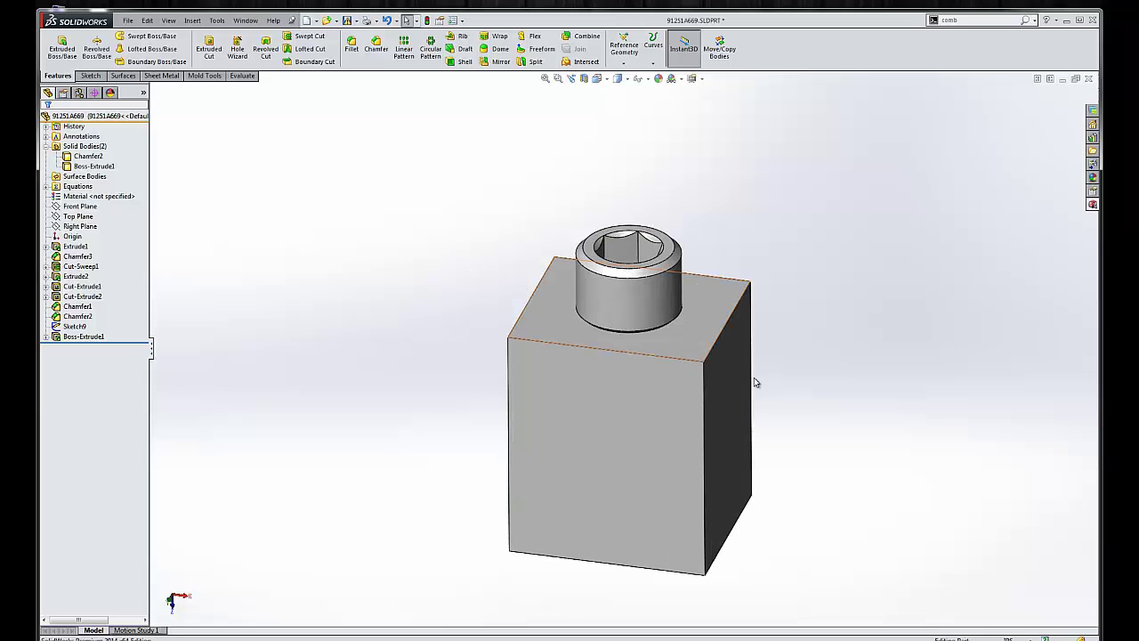
click(583, 36)
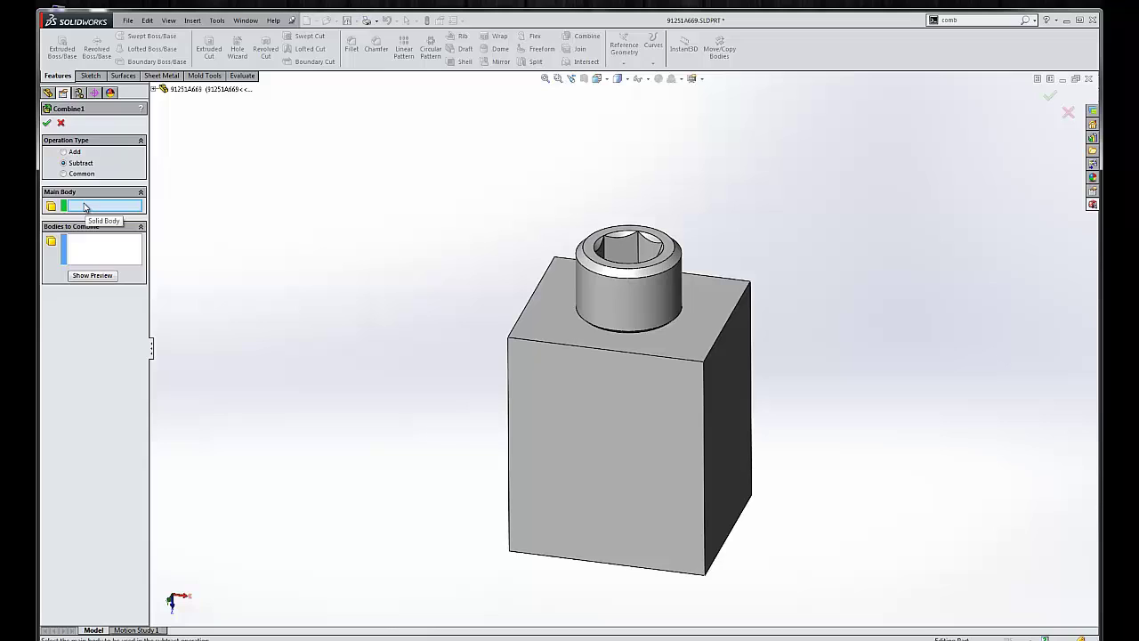
click(579, 418)
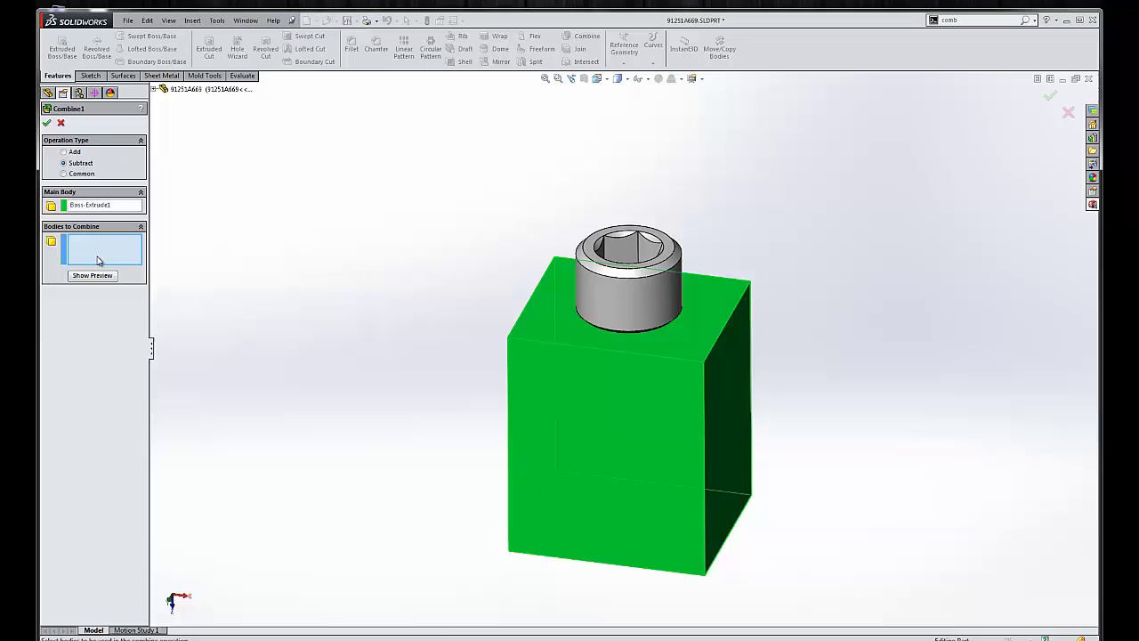
click(605, 298)
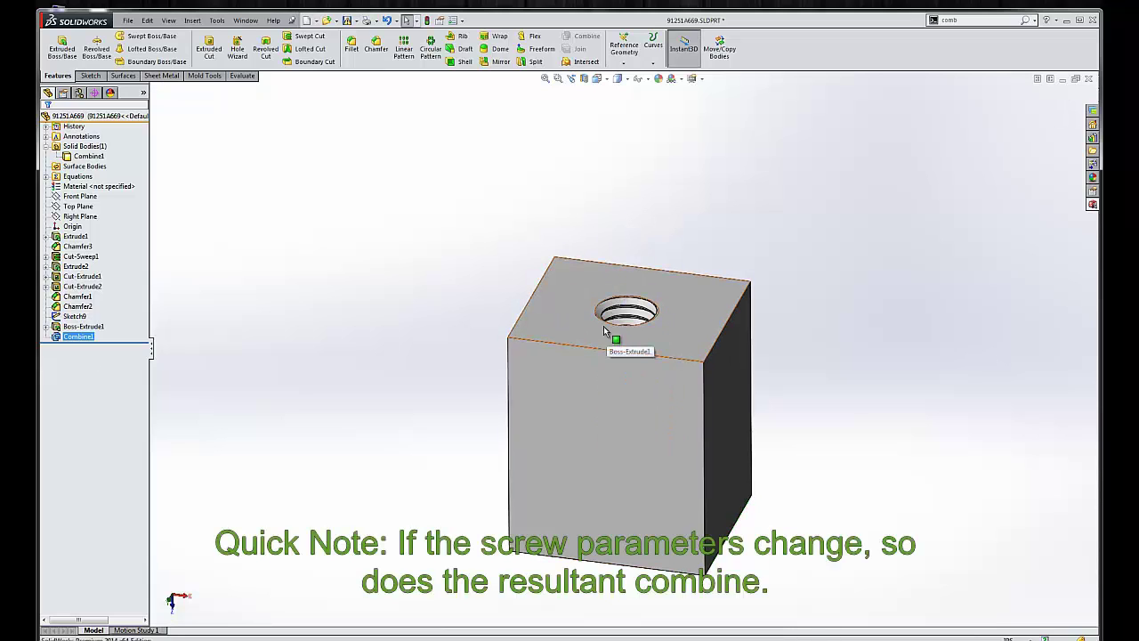
Apply a section view through the block on the Top Plane at 0.00 in offset to expose the internal thread
click(584, 79)
click(82, 188)
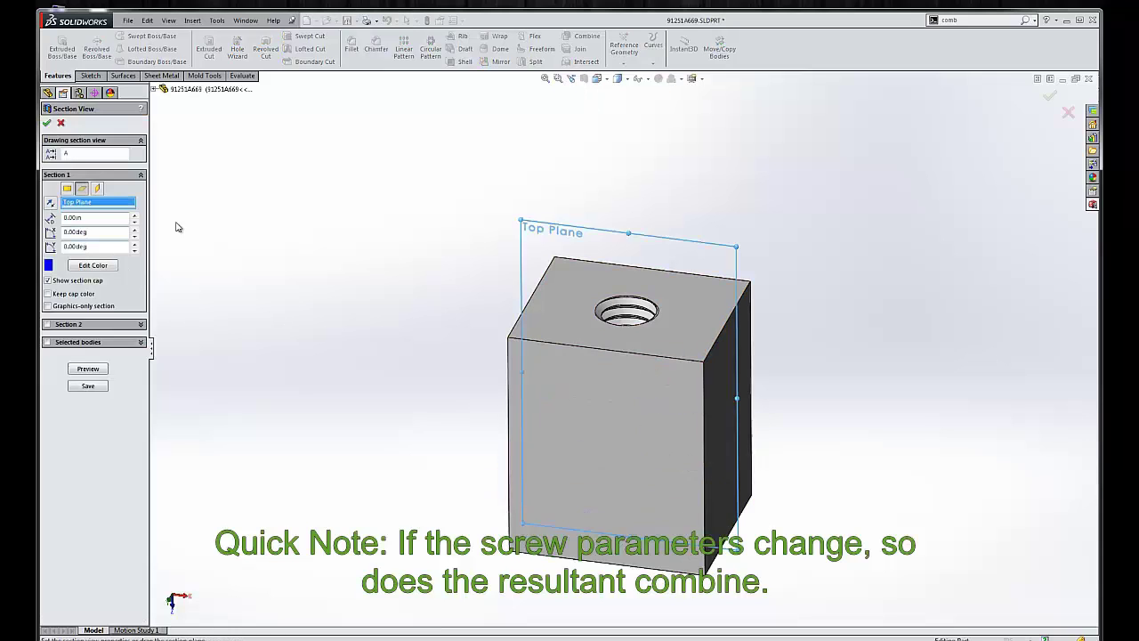
scroll(648, 344, up, 5)
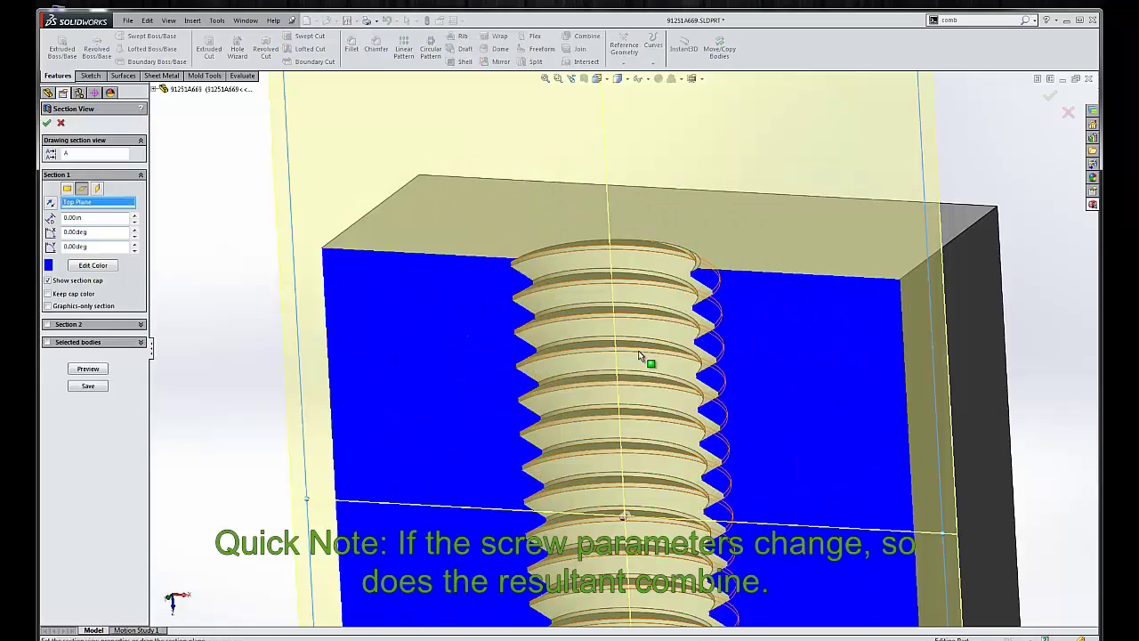
scroll(646, 358, down, 3)
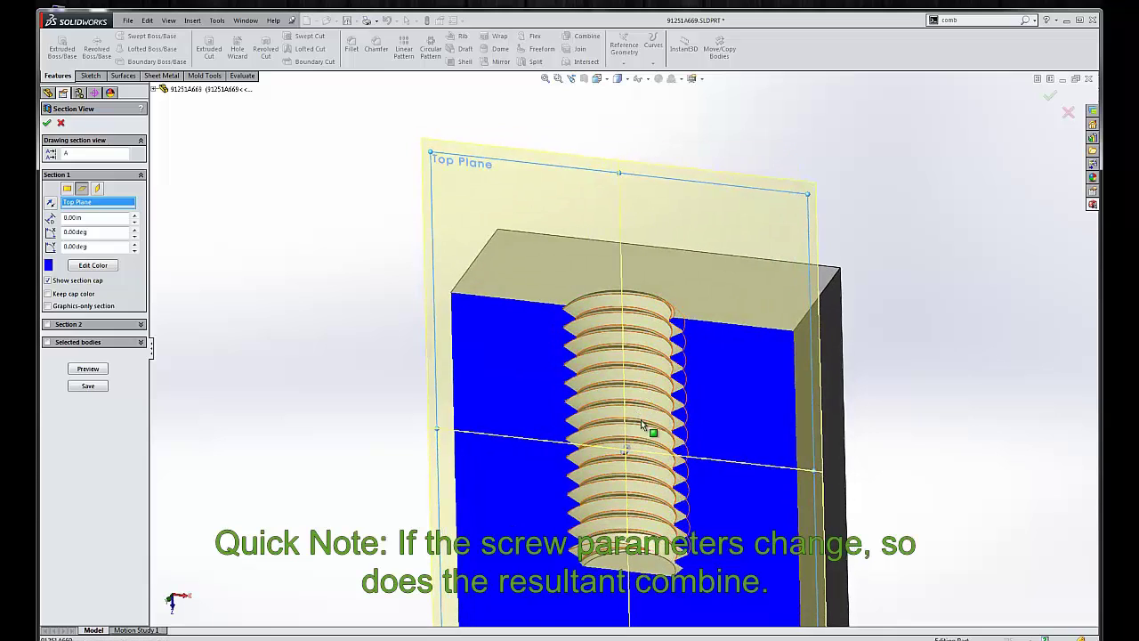
scroll(639, 463, down, 2)
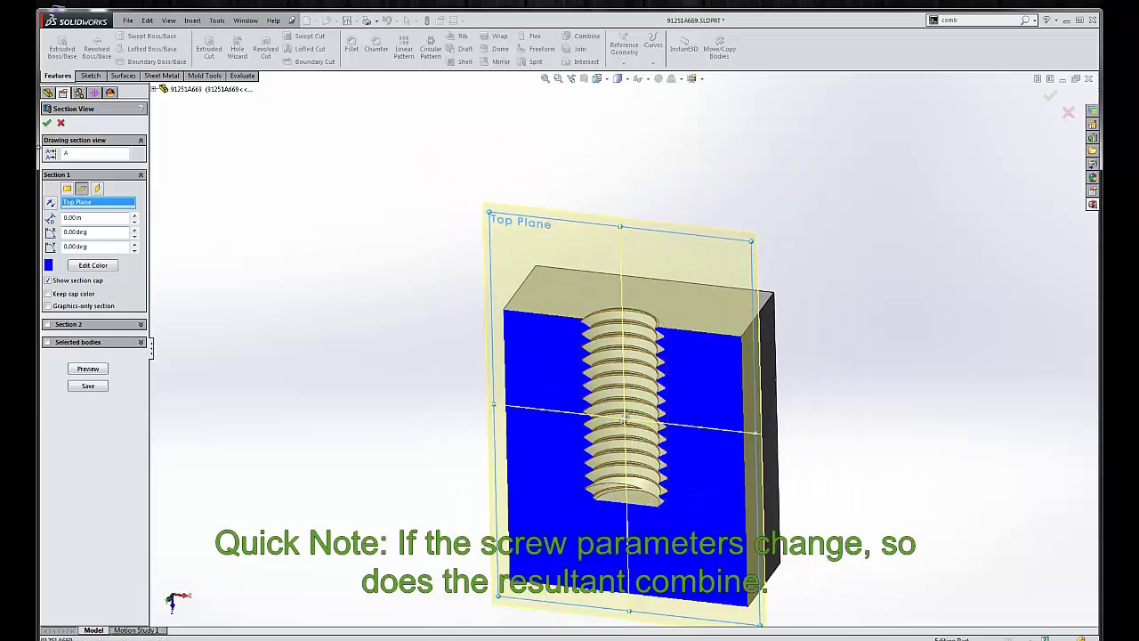
click(47, 123)
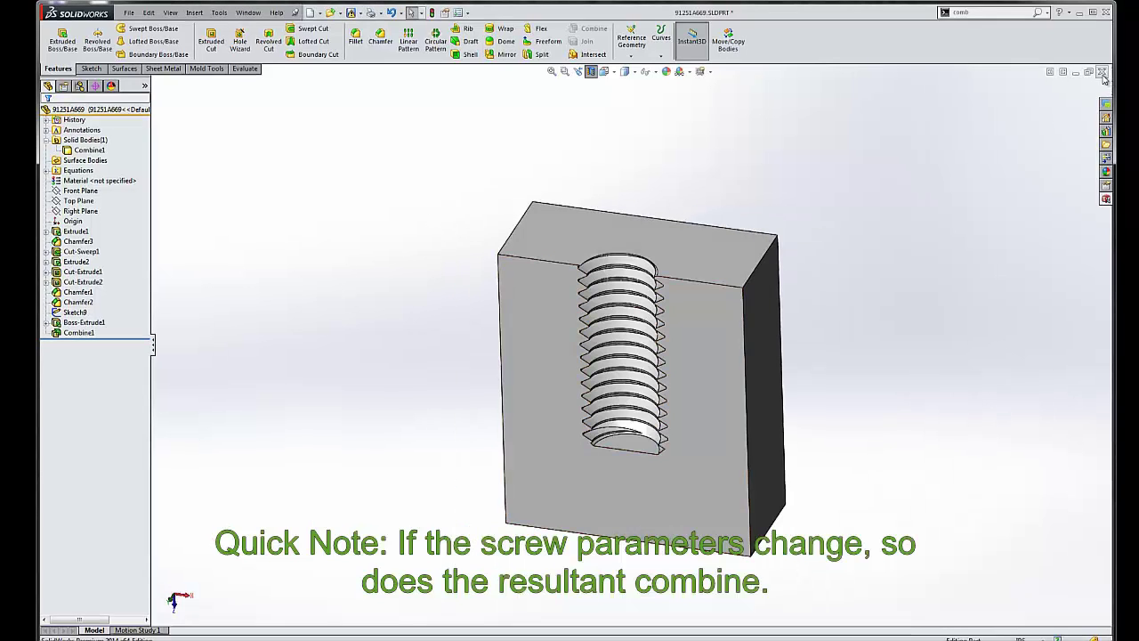
Minimize the screw part and open the recent file Ratchet_&.SLDPRT, fitting the model in the view
click(1075, 71)
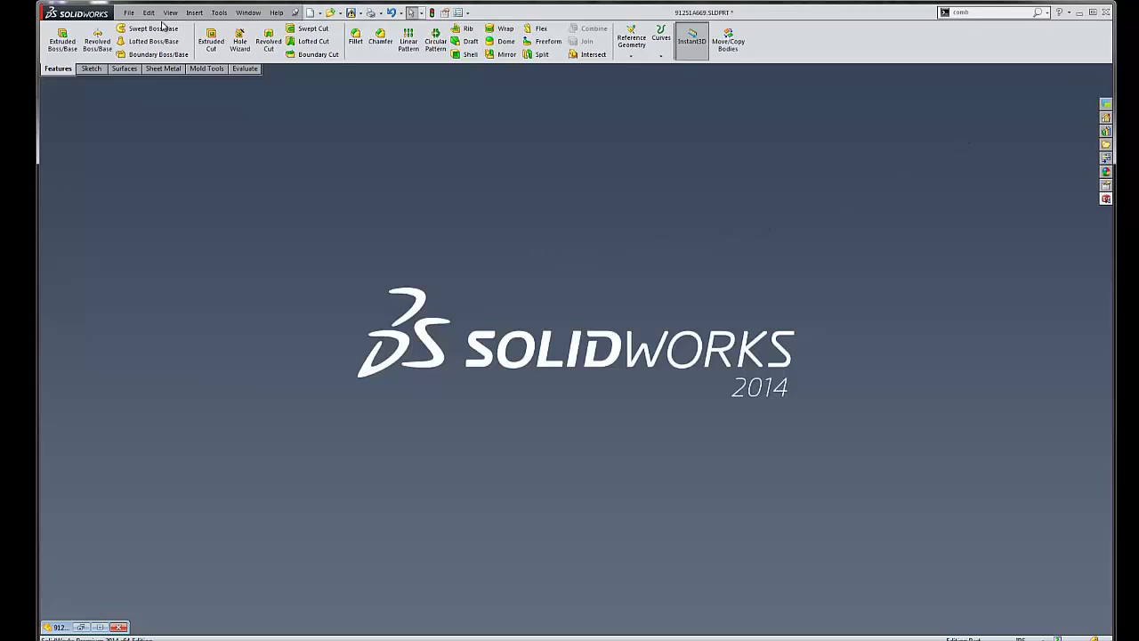
click(129, 13)
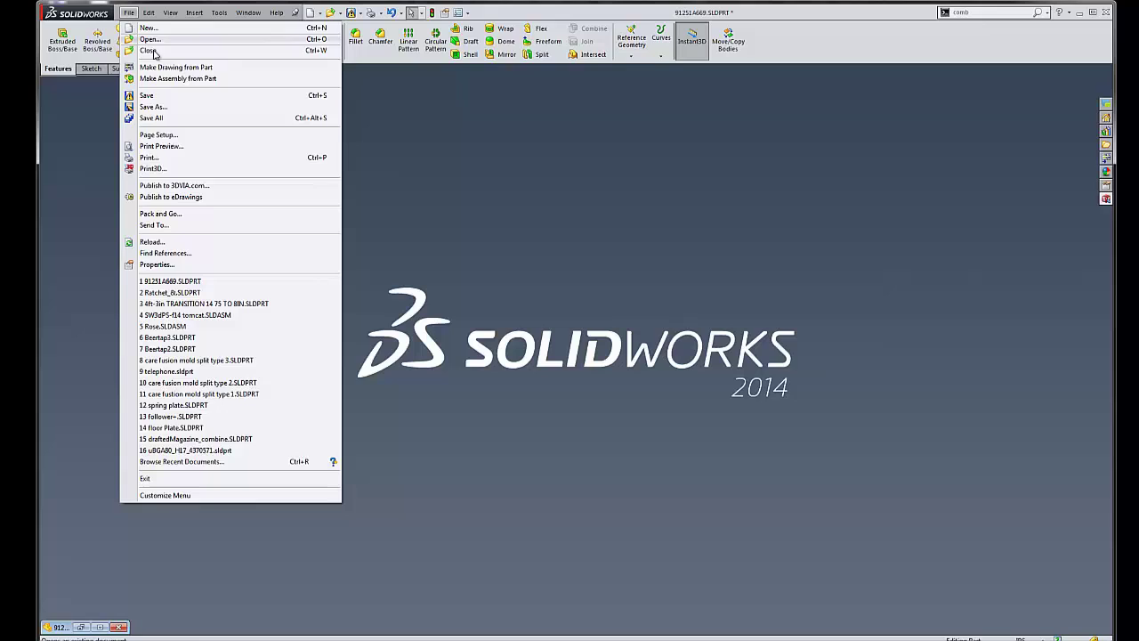
click(188, 292)
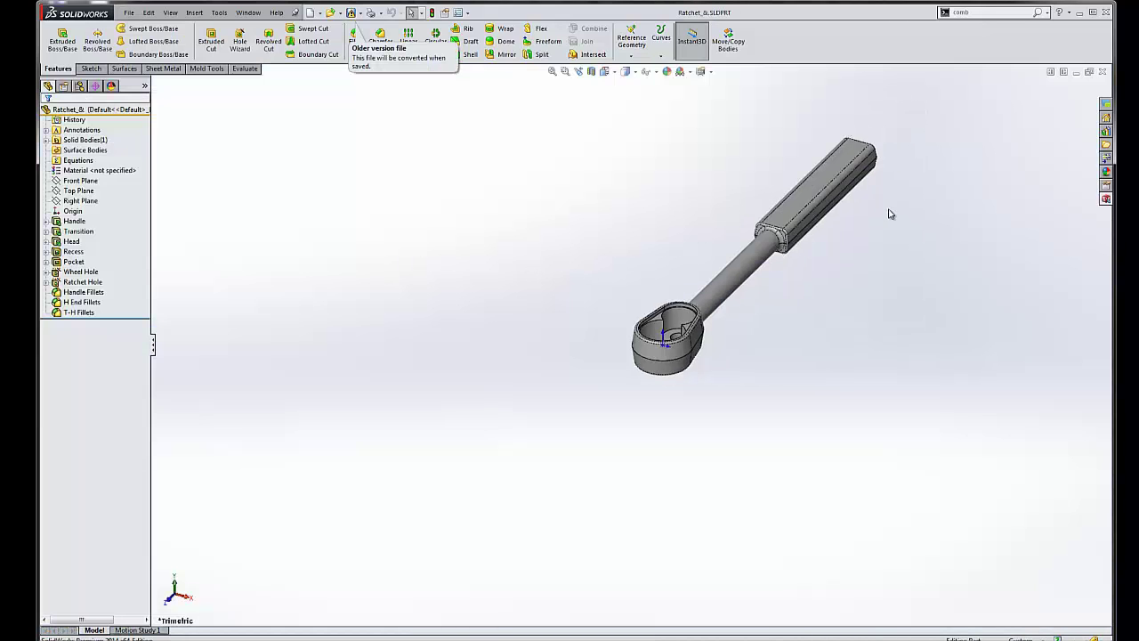
key(f)
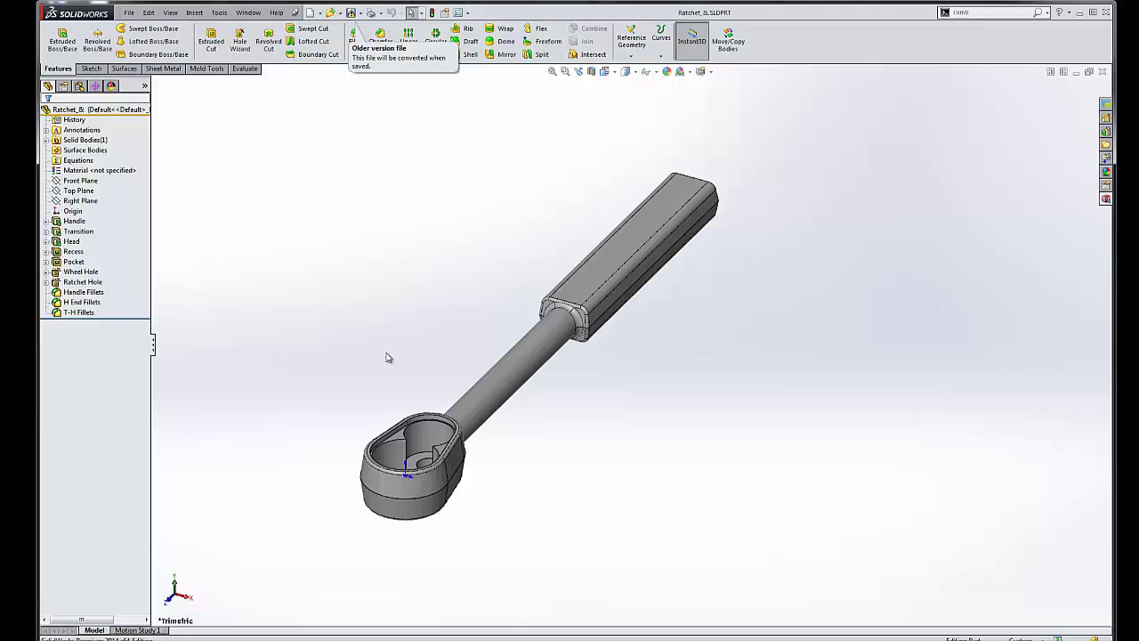
Sketch a center rectangle on the Top Plane, centred on the ratchet's shaft and enclosing the whole ratchet
click(90, 68)
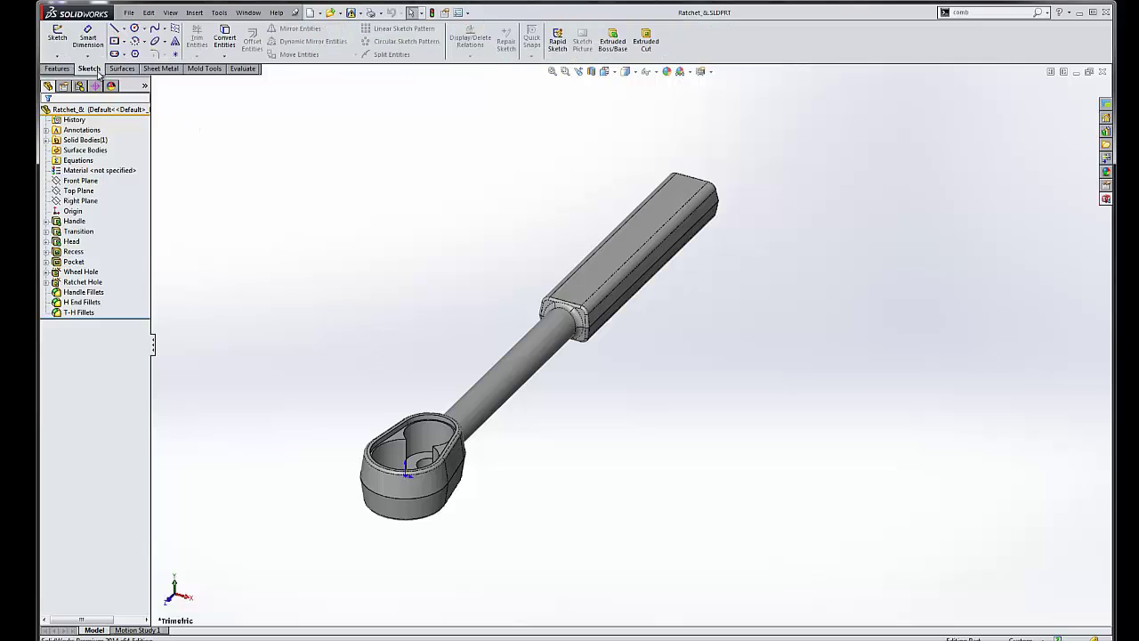
click(57, 36)
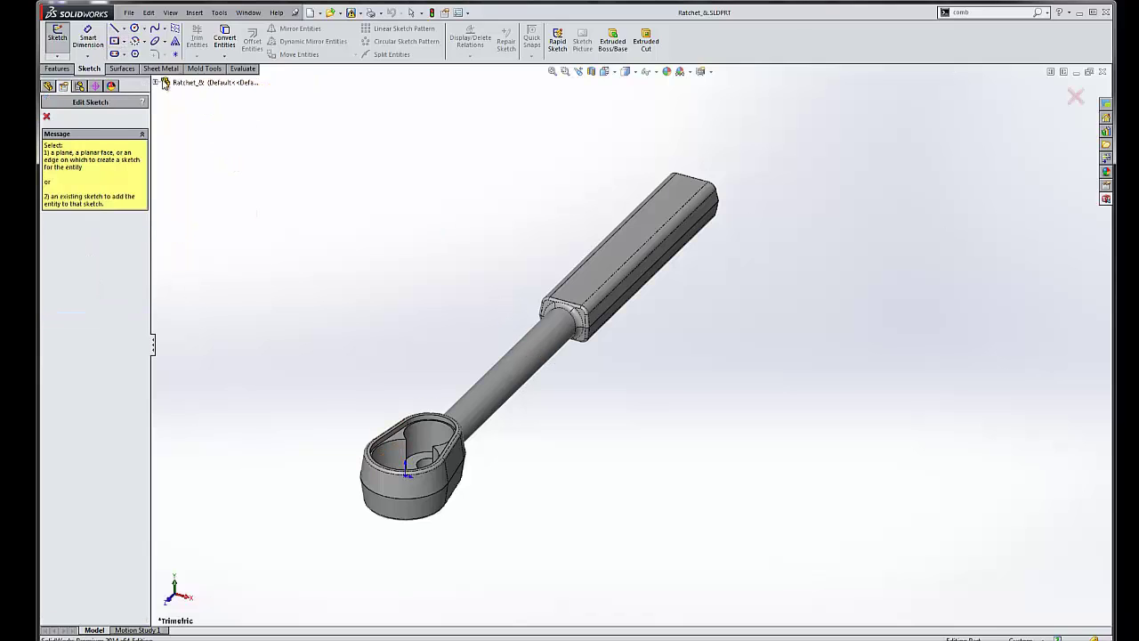
click(156, 82)
click(190, 165)
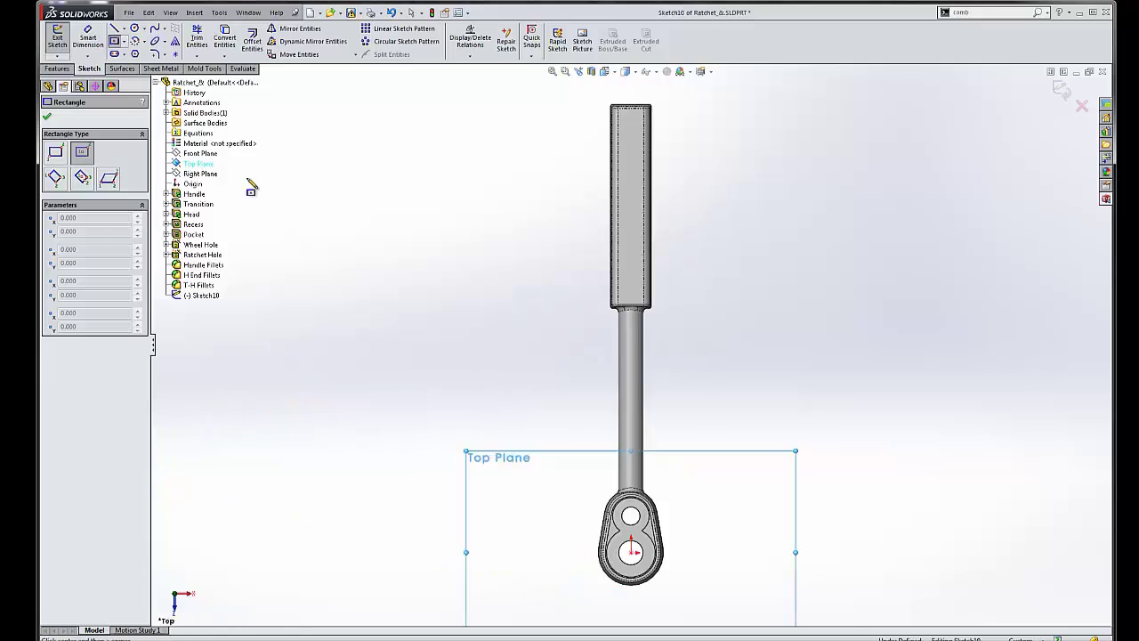
click(630, 338)
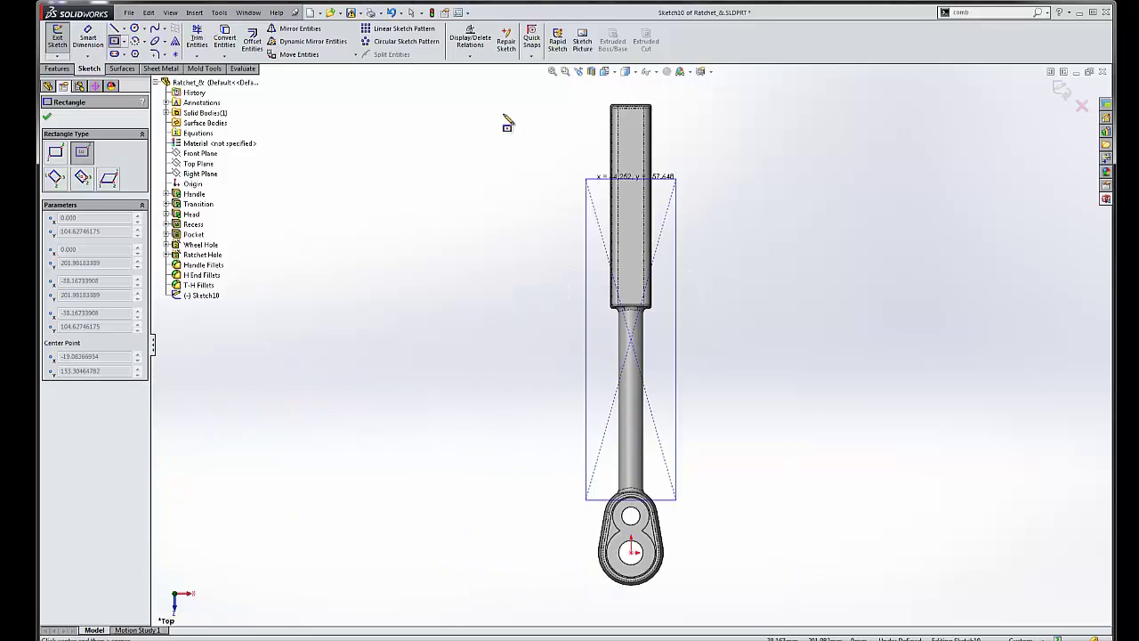
click(480, 78)
click(50, 117)
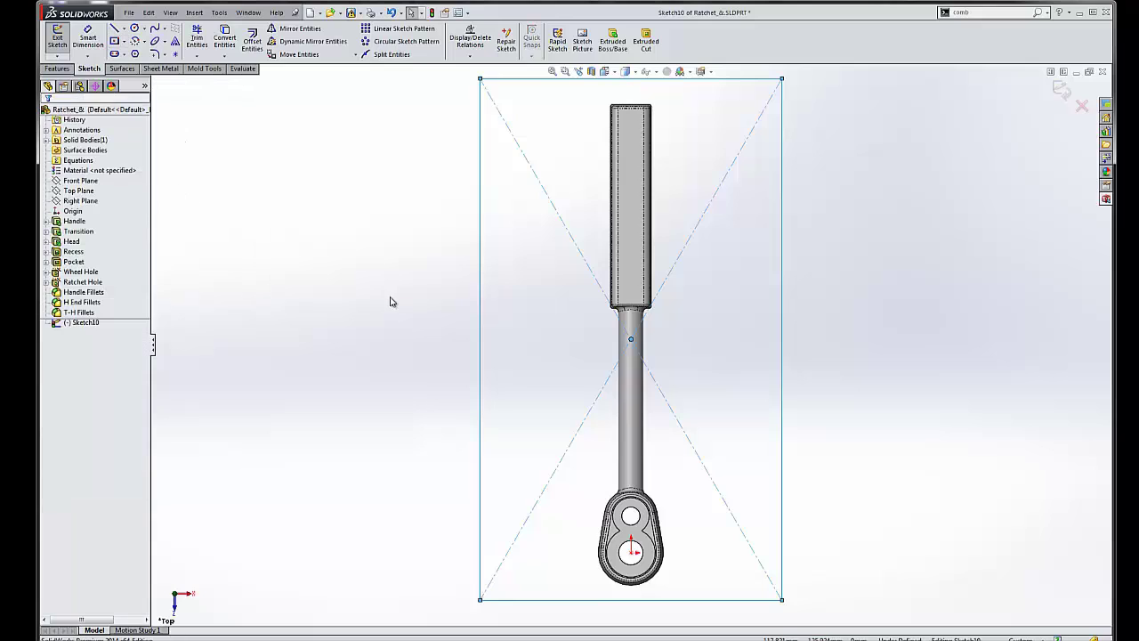
Extrude the rectangle 20 mm in both directions as a separate body with Merge result turned off
mouse_move(388, 299)
middle_down()
mouse_move(293, 97)
mouse_move(307, 228)
mouse_move(272, 205)
middle_up()
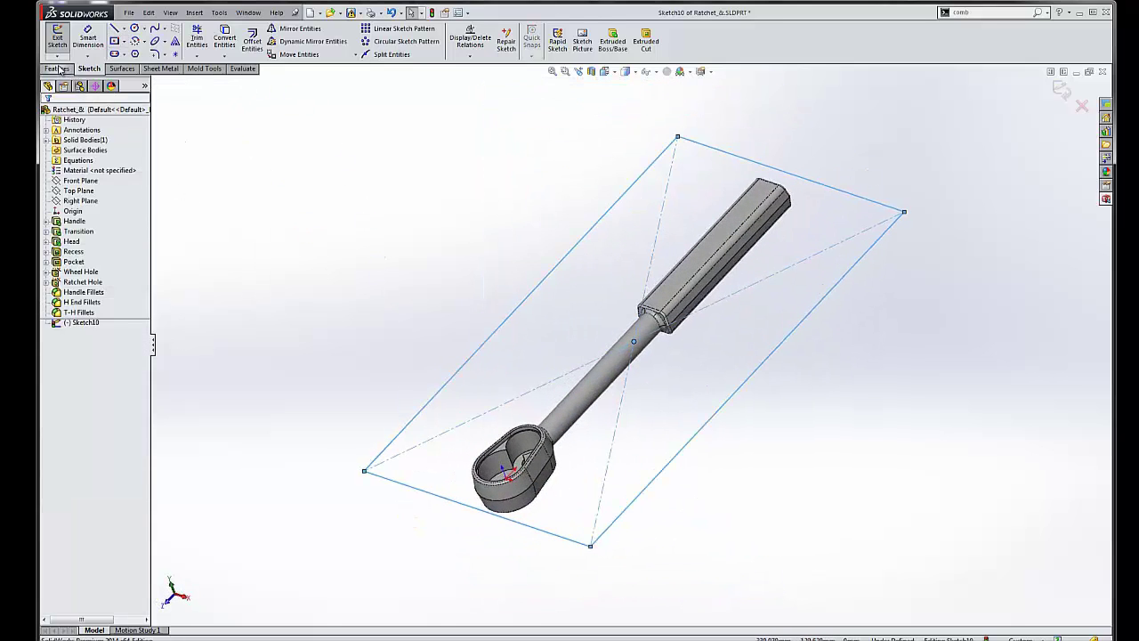
click(57, 68)
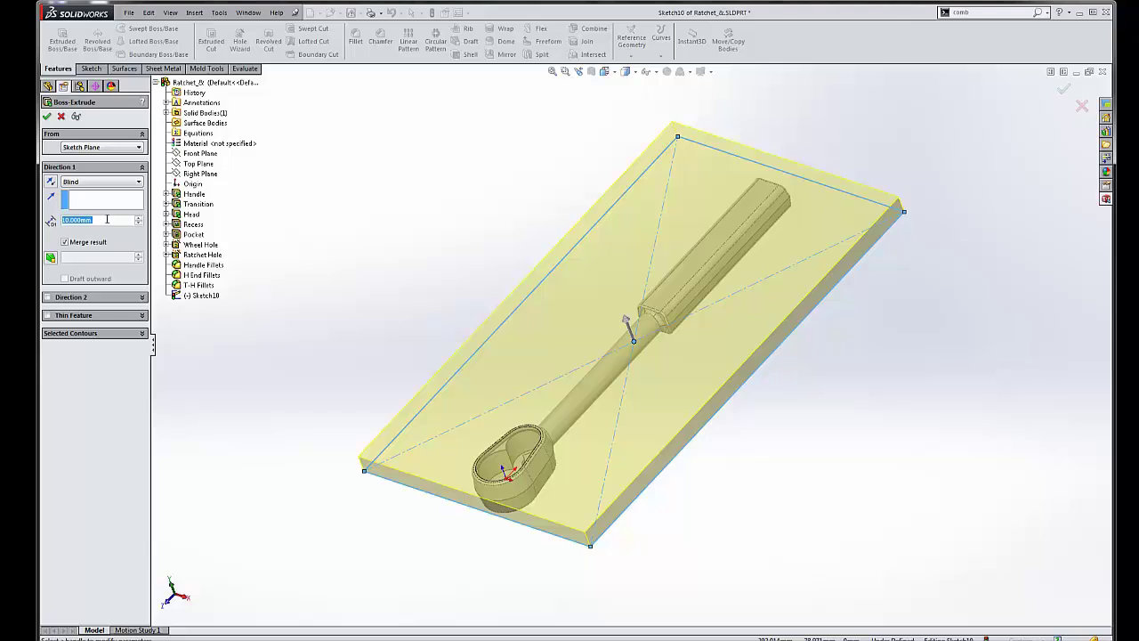
text(20)
key(Return)
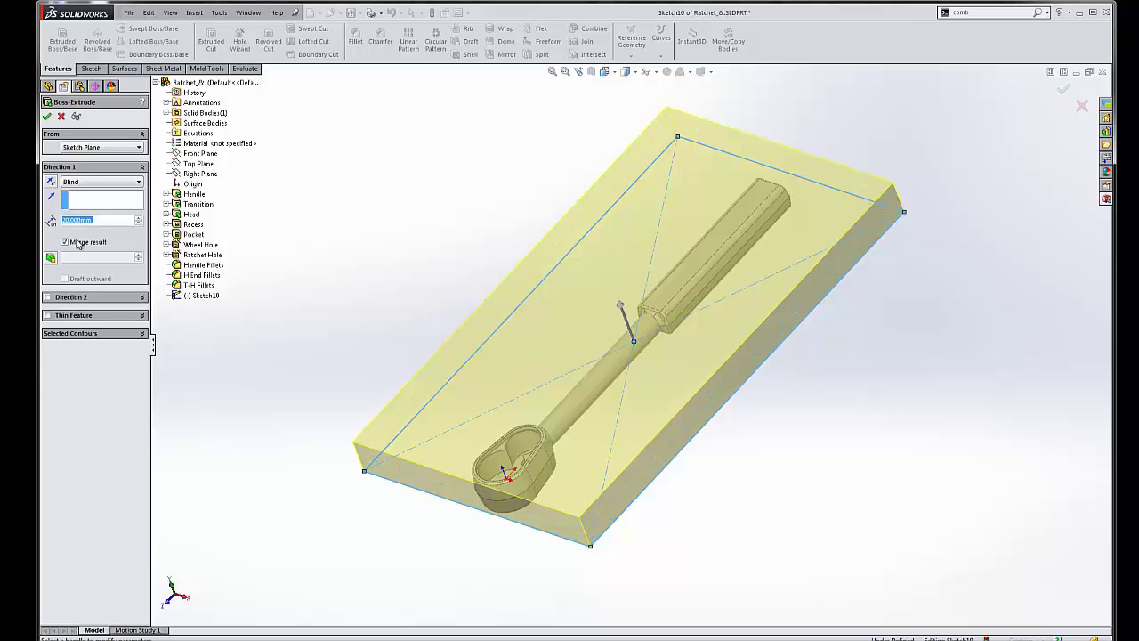
click(47, 296)
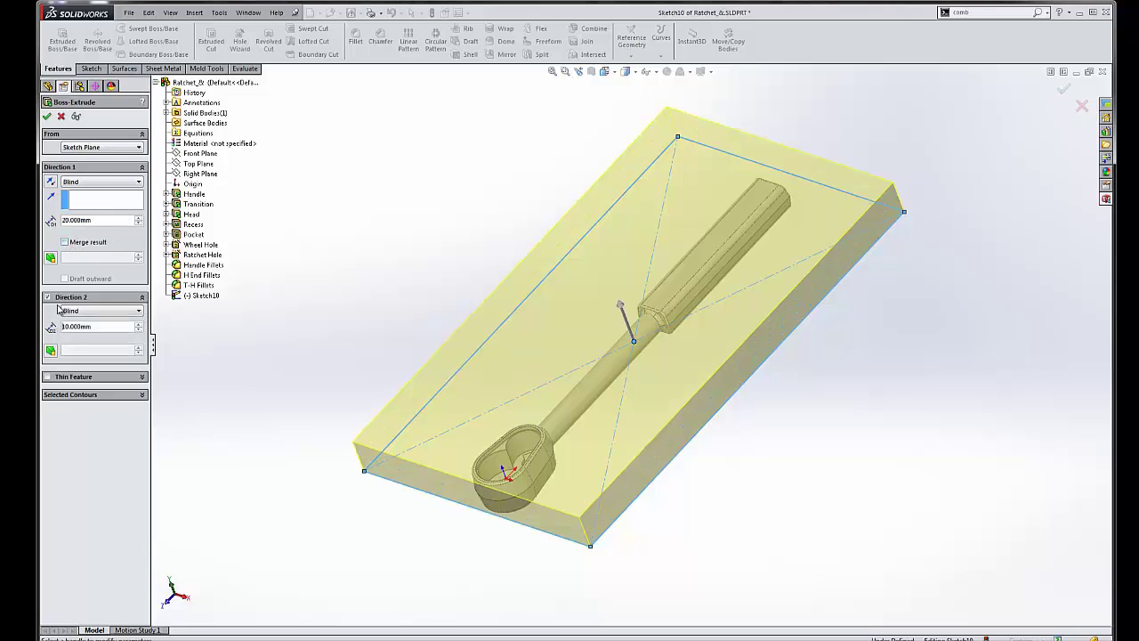
text(20)
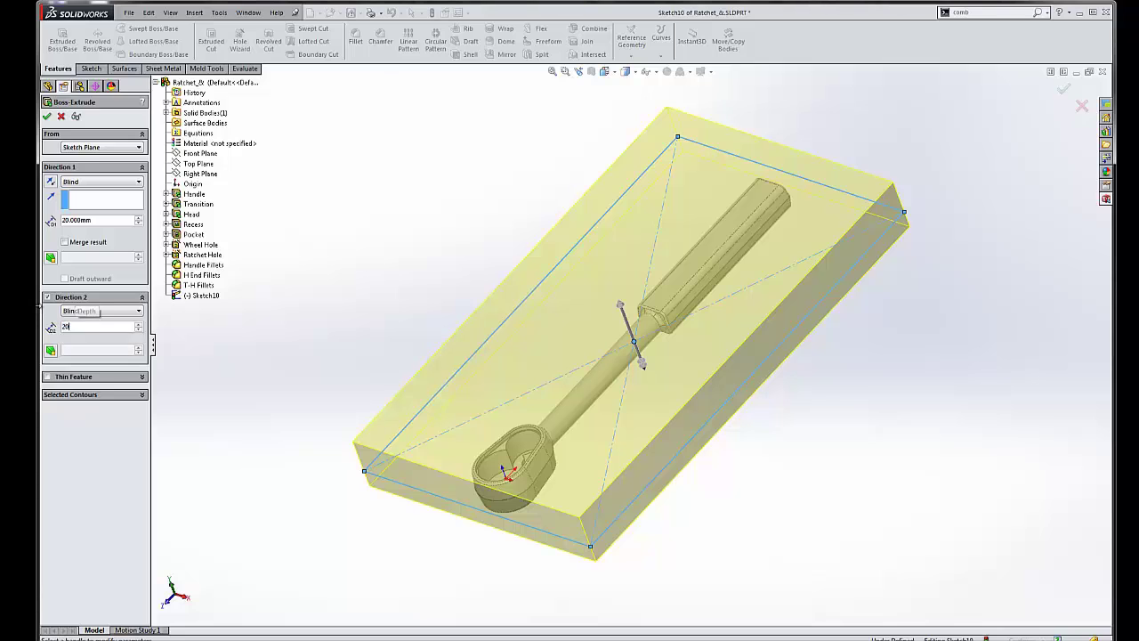
key(Return)
middle_drag(427, 365, 375, 338)
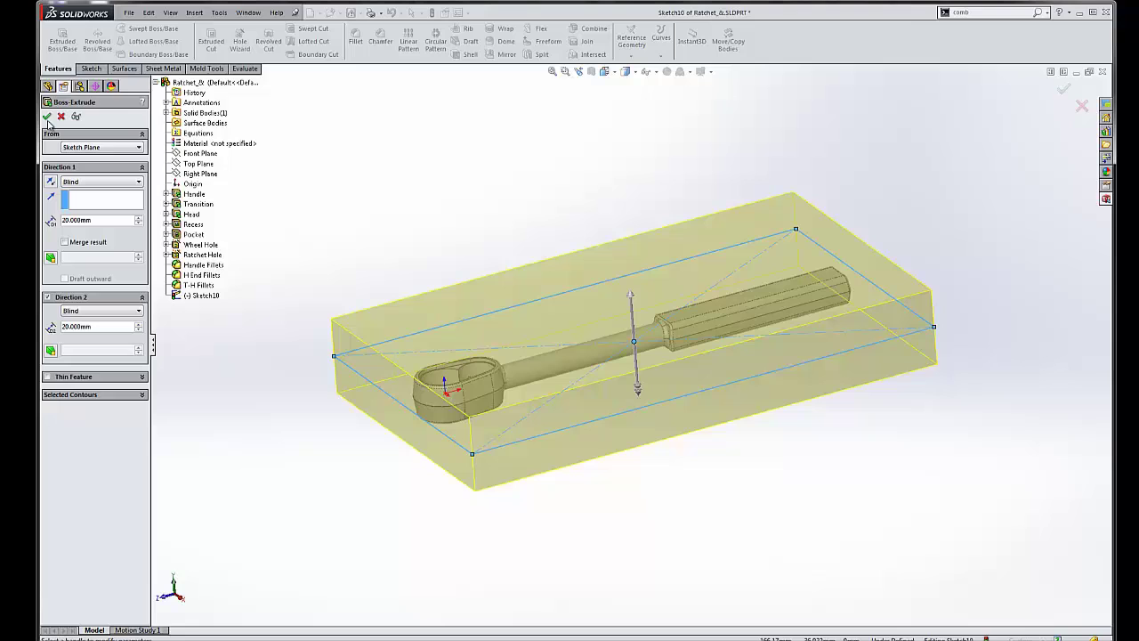
key(Return)
click(524, 158)
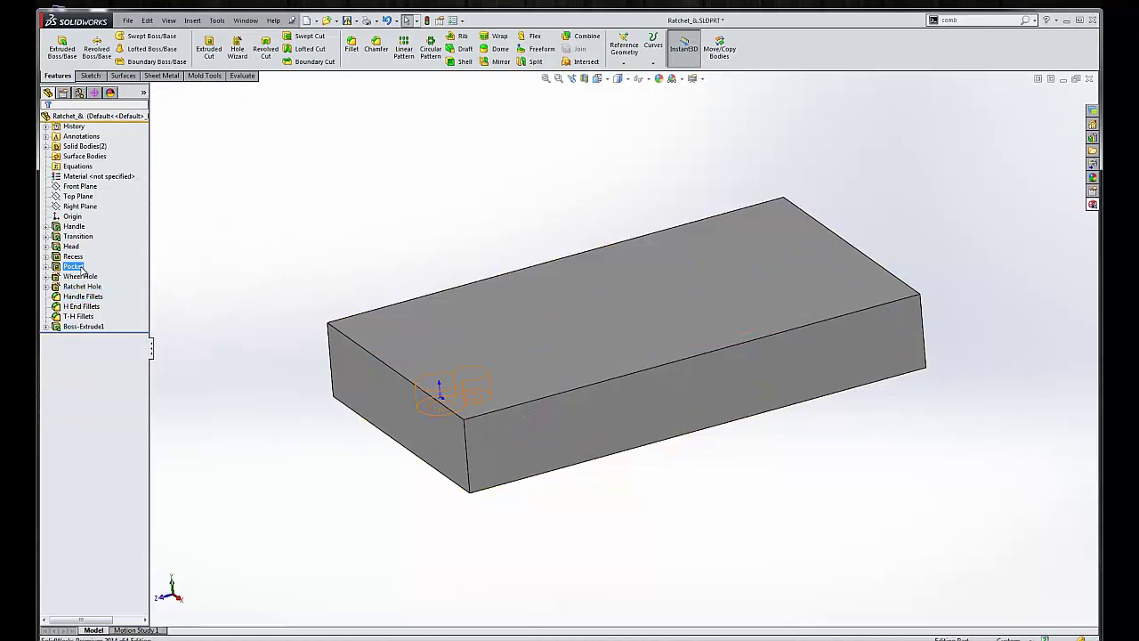
Suppress the Recess, Pocket, Wheel Hole and Ratchet Hole features
click(75, 257)
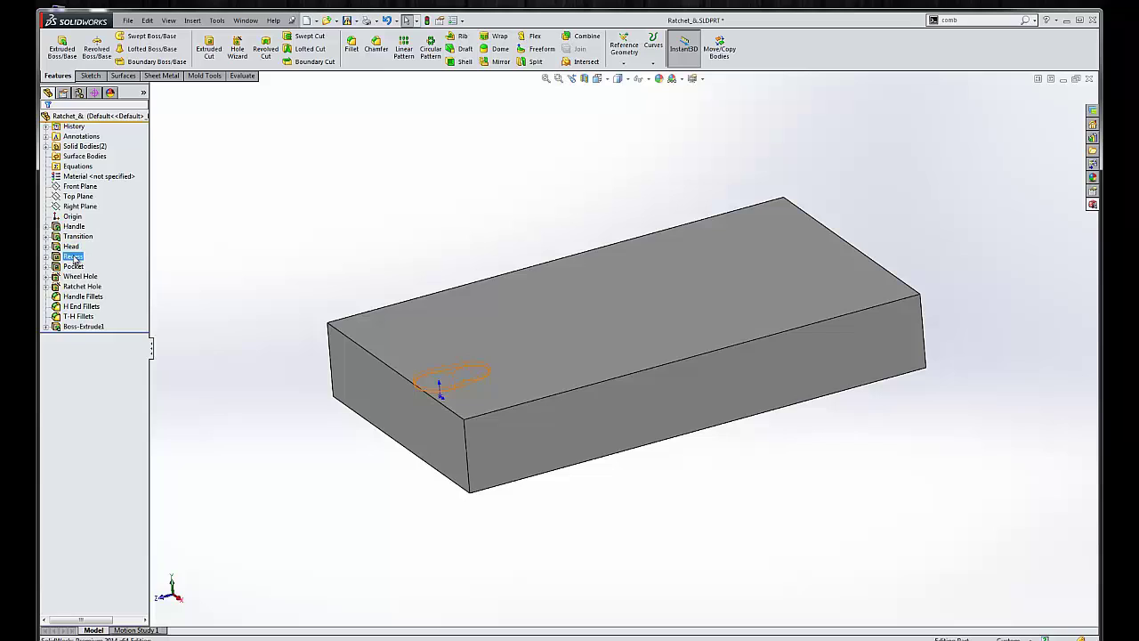
shift+click(71, 286)
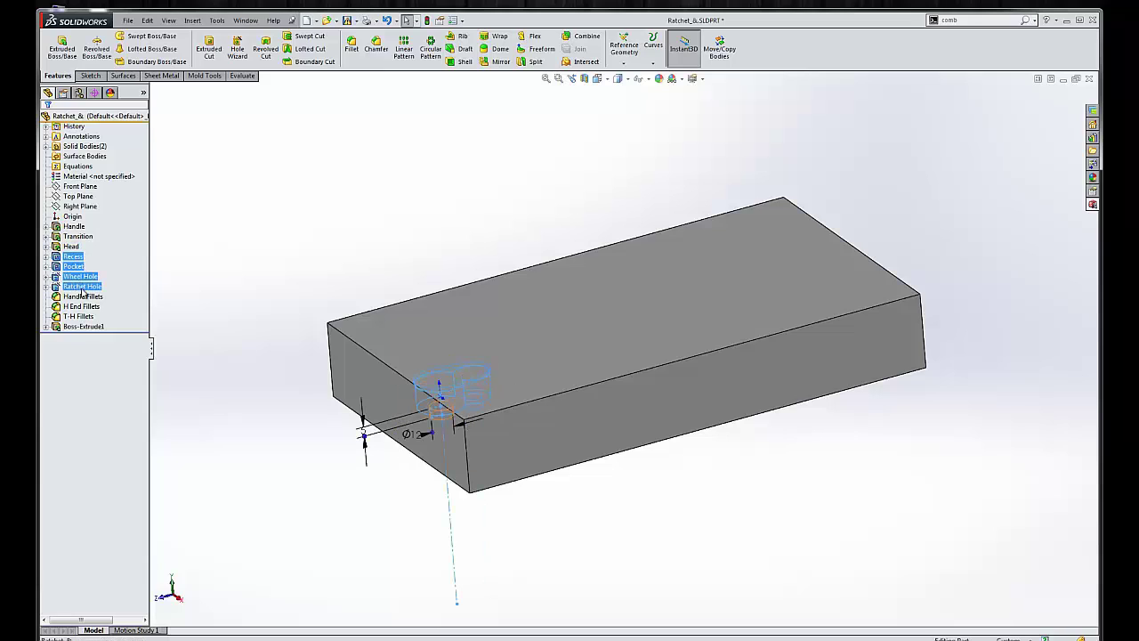
right_click(68, 279)
click(101, 268)
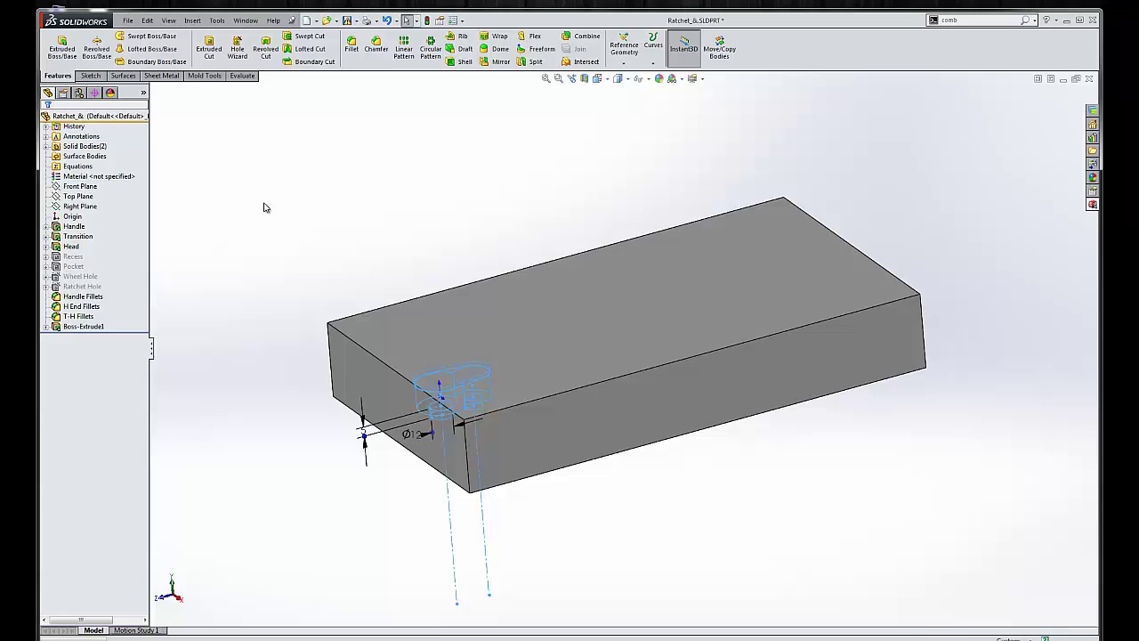
Roll the model back to before the T-H Fillets to inspect the closed ratchet head, and roll forward to the end again
drag(129, 332, 137, 312)
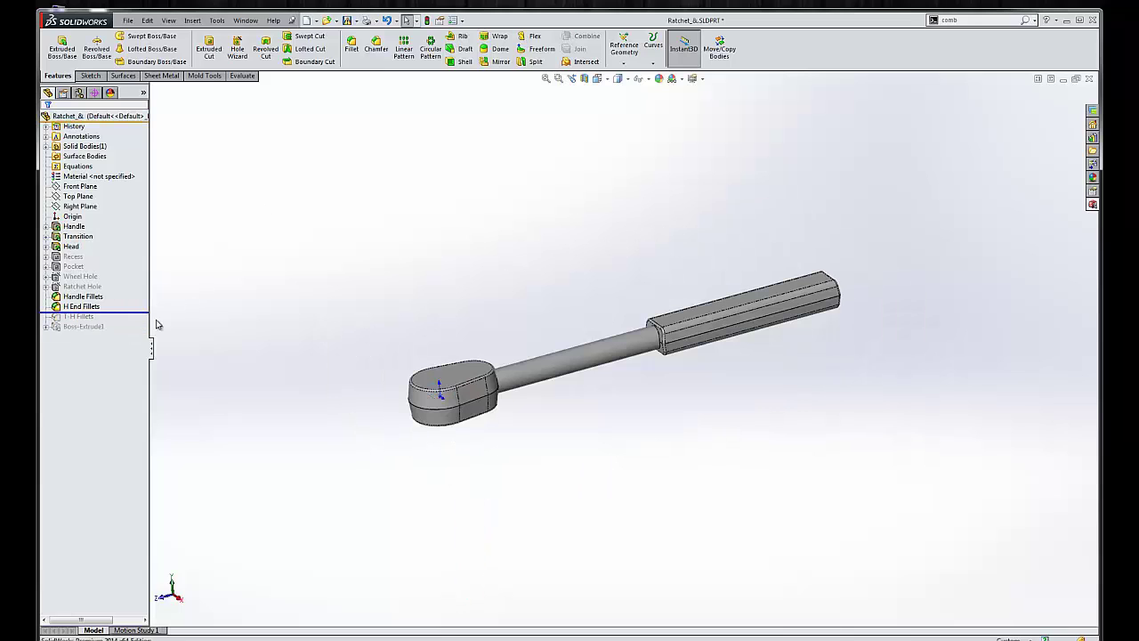
middle_drag(423, 310, 425, 356)
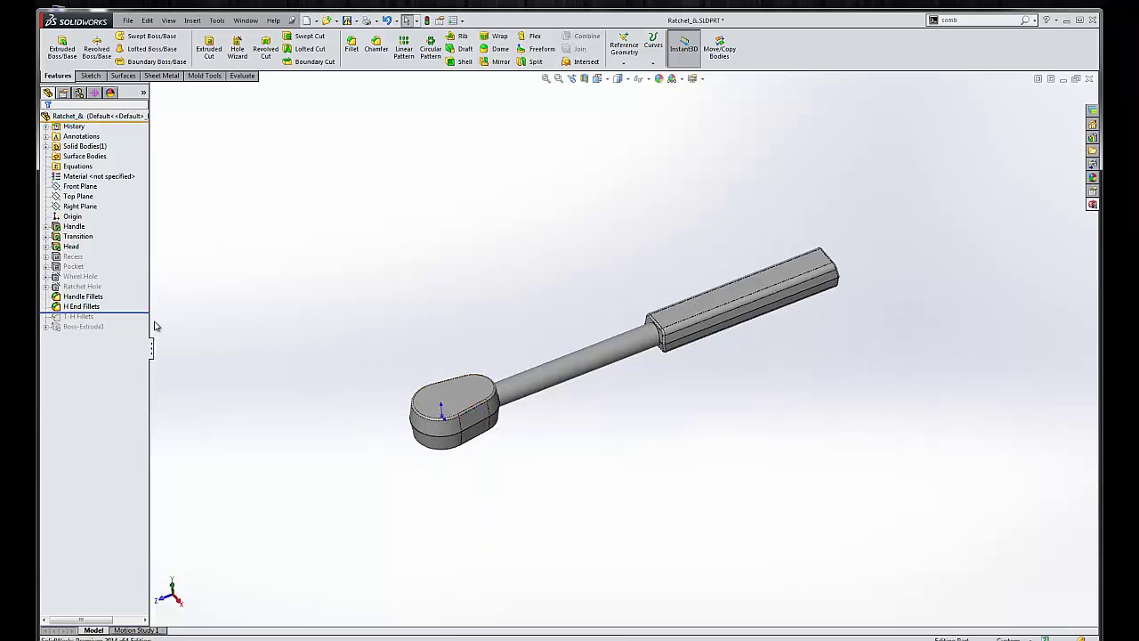
drag(138, 313, 138, 332)
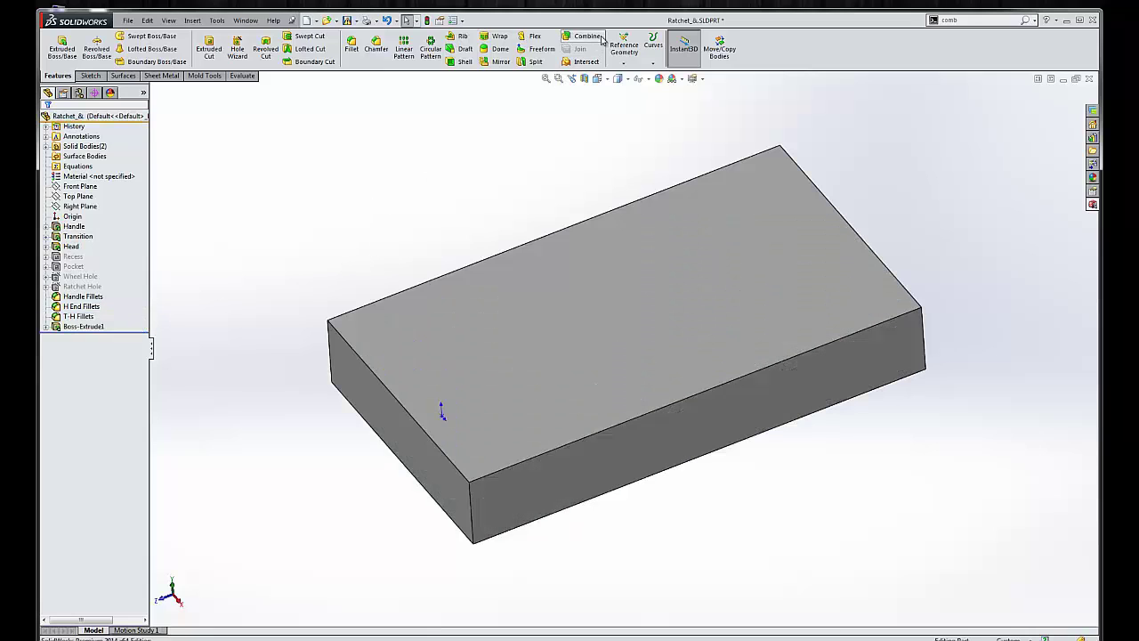
Combine the bodies with the Subtract operation, using the block as main body and the ratchet as the body to remove
click(587, 37)
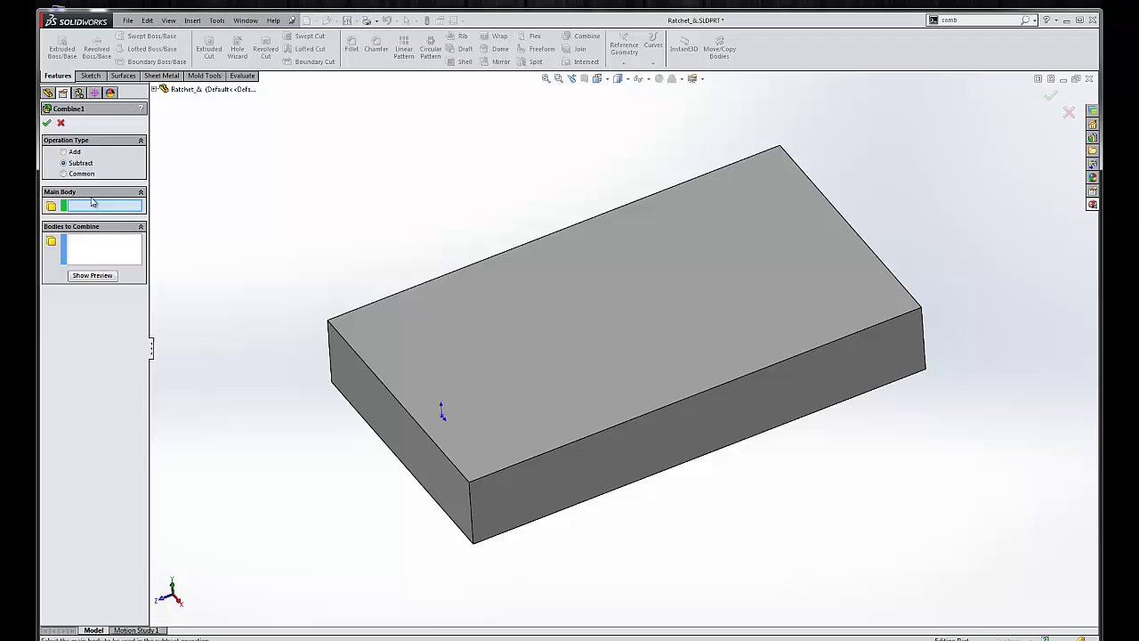
click(639, 238)
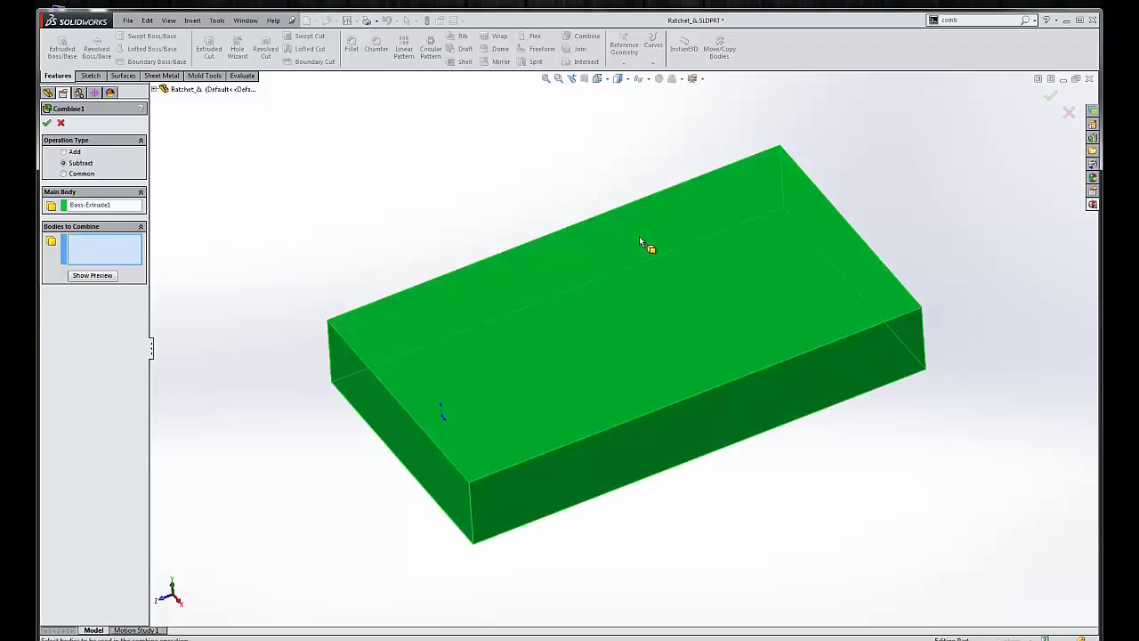
click(154, 89)
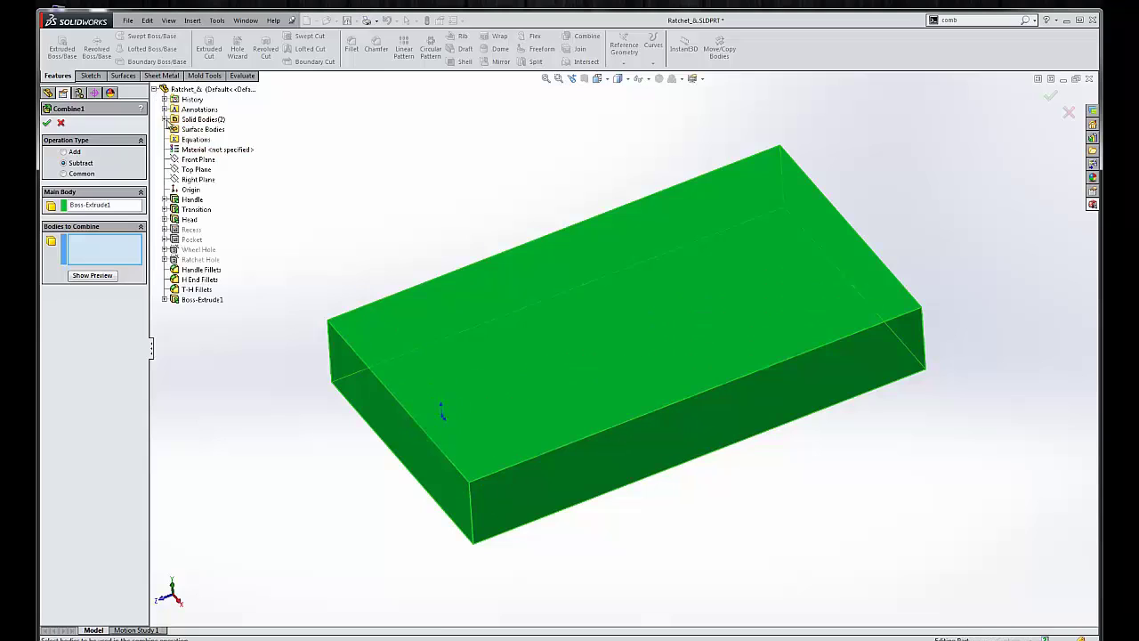
click(165, 119)
click(194, 129)
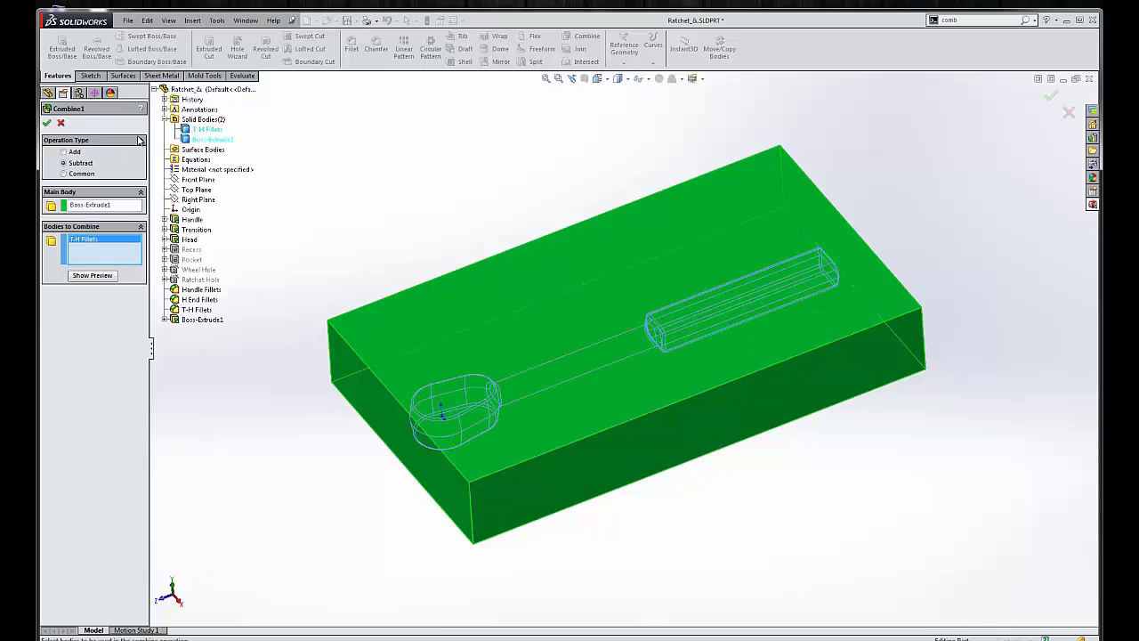
click(49, 124)
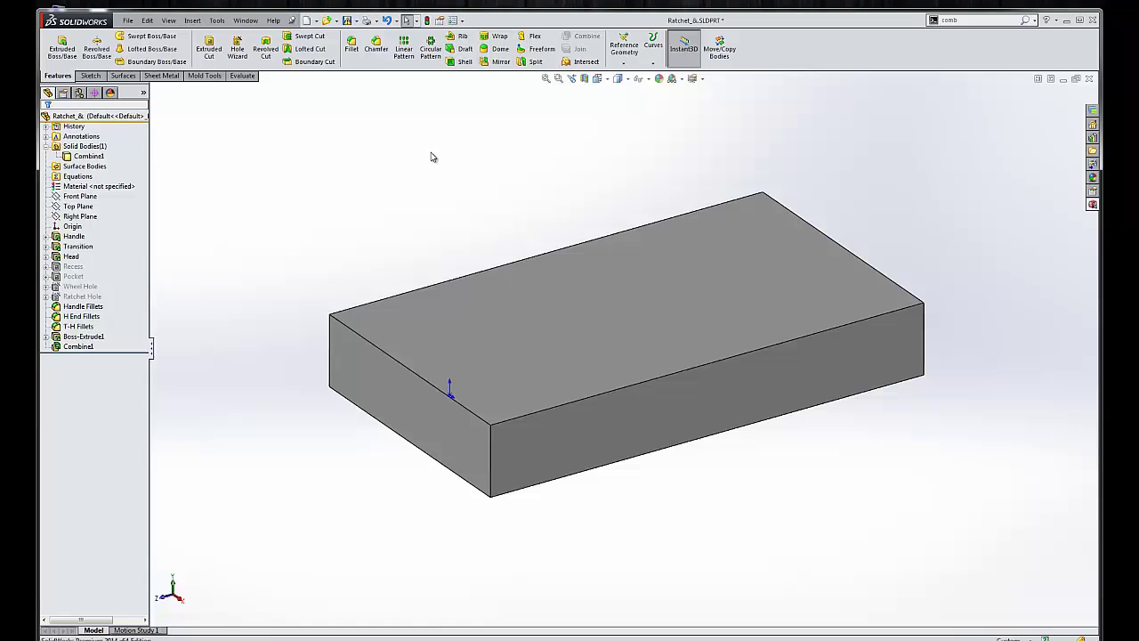
Preview a section view through the block on the Top Plane to inspect the ratchet-shaped cavity, and discard the section
click(584, 79)
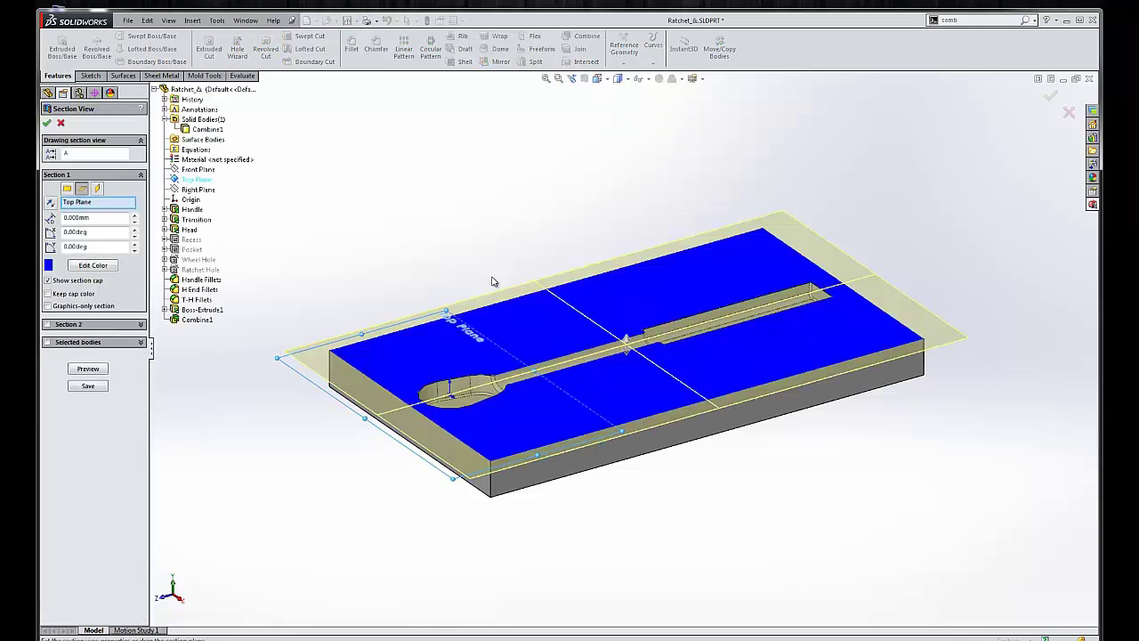
key(Up)
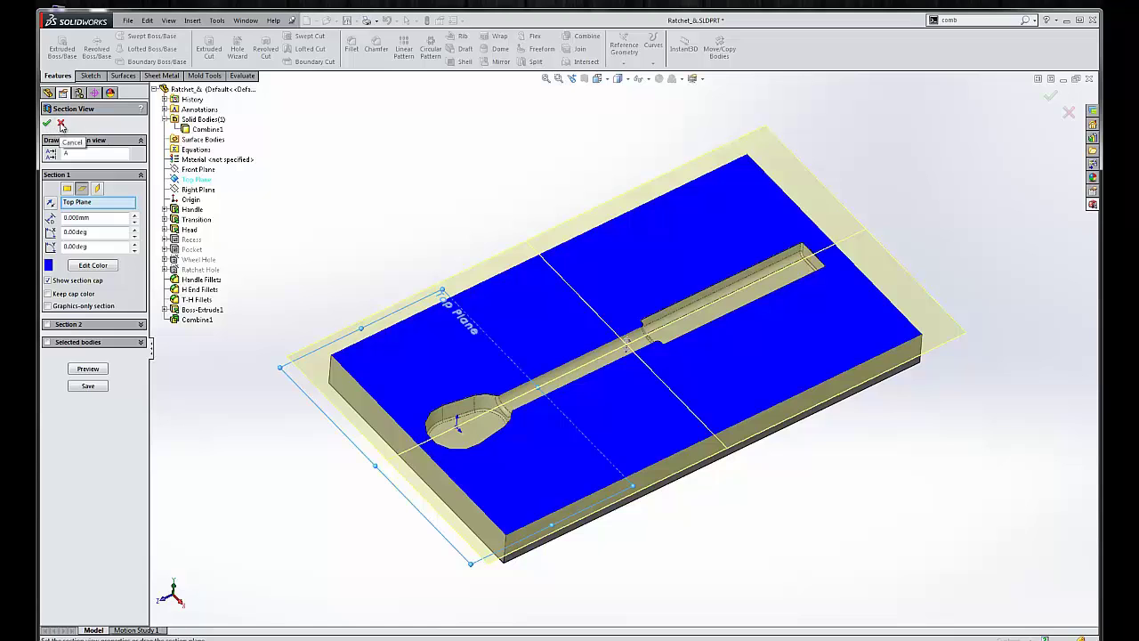
click(61, 125)
Sketch a horizontal line about 256 mm long across the block's long side face, joining the midpoints of its vertical edges
middle_drag(415, 178, 398, 94)
click(638, 421)
right_click(638, 422)
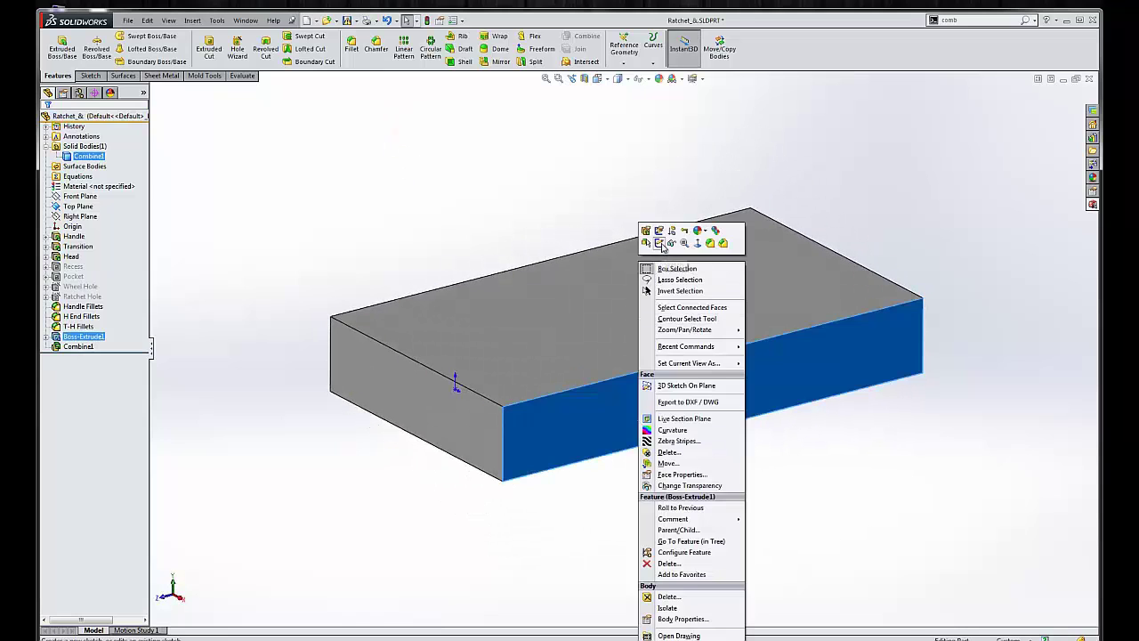
click(660, 245)
click(117, 38)
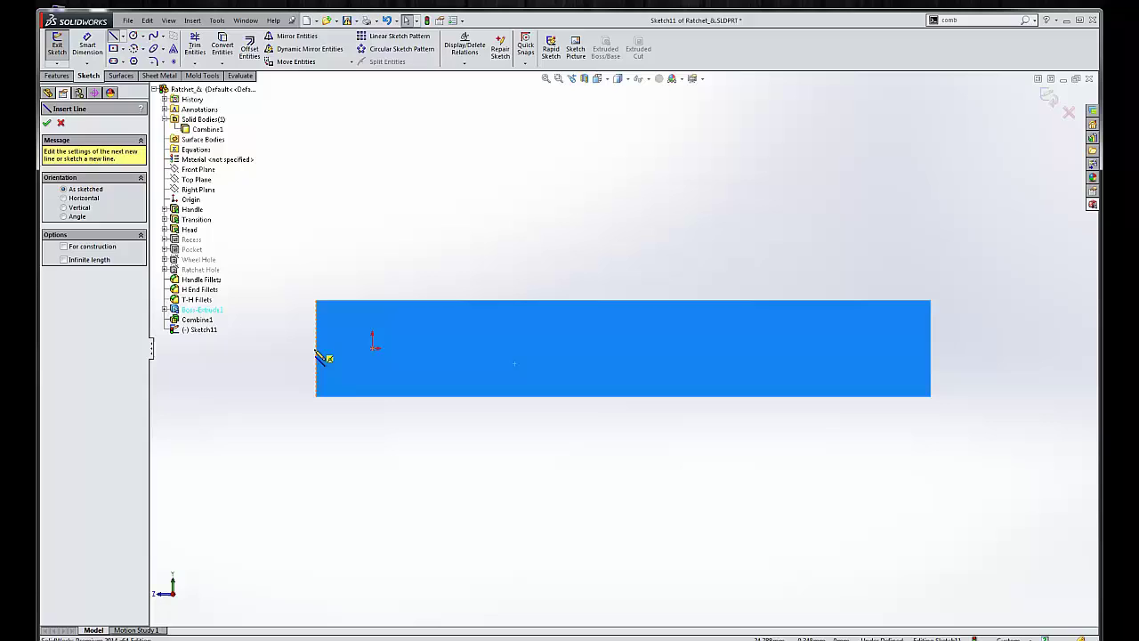
click(318, 348)
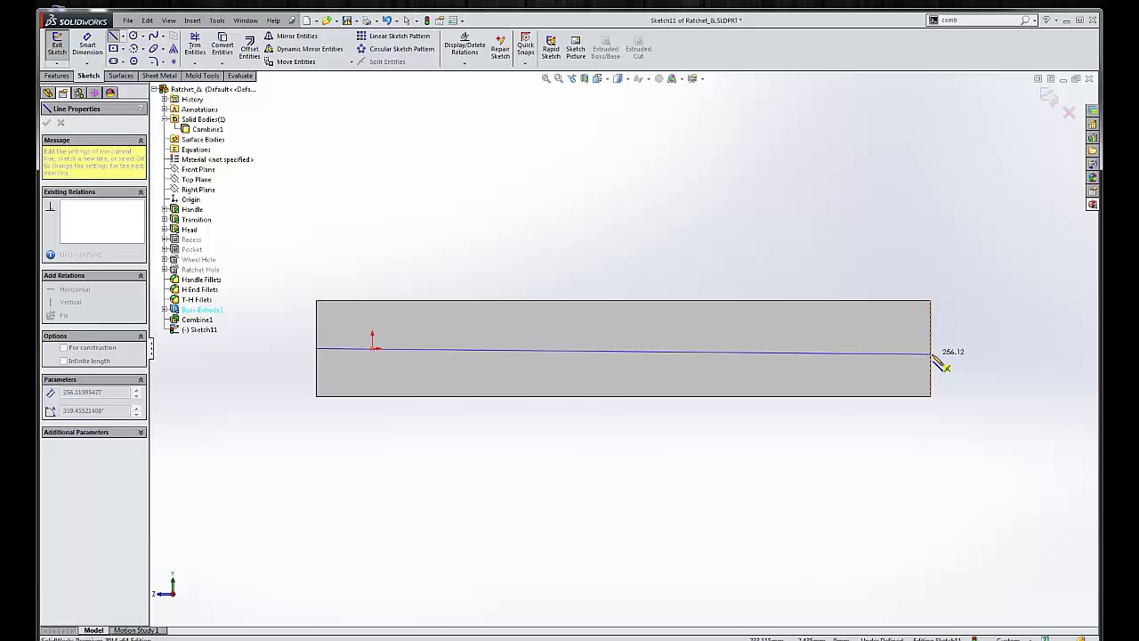
click(934, 352)
key(Escape)
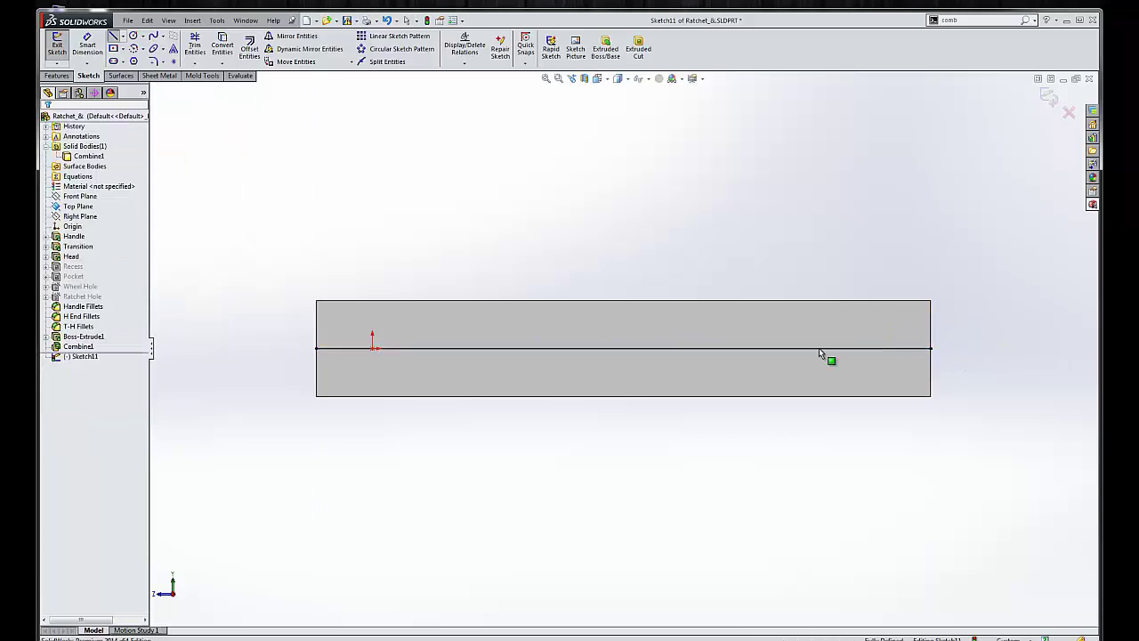
Extrude the sketched line as a blind surface through the whole block, ending past its far side face
middle_drag(376, 213, 408, 270)
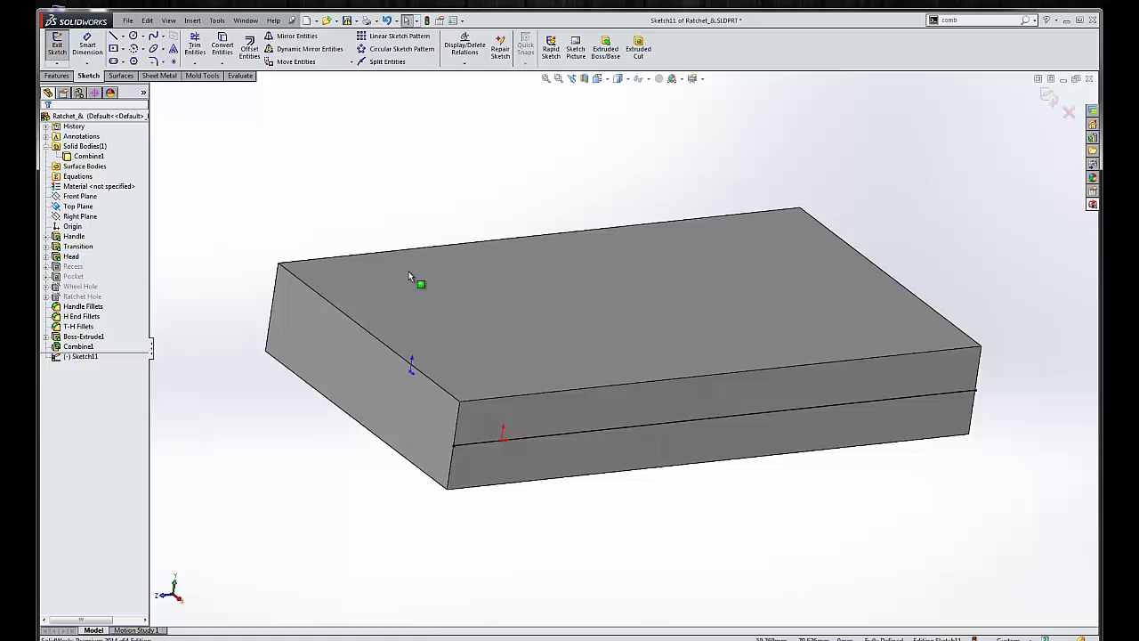
click(120, 75)
click(60, 46)
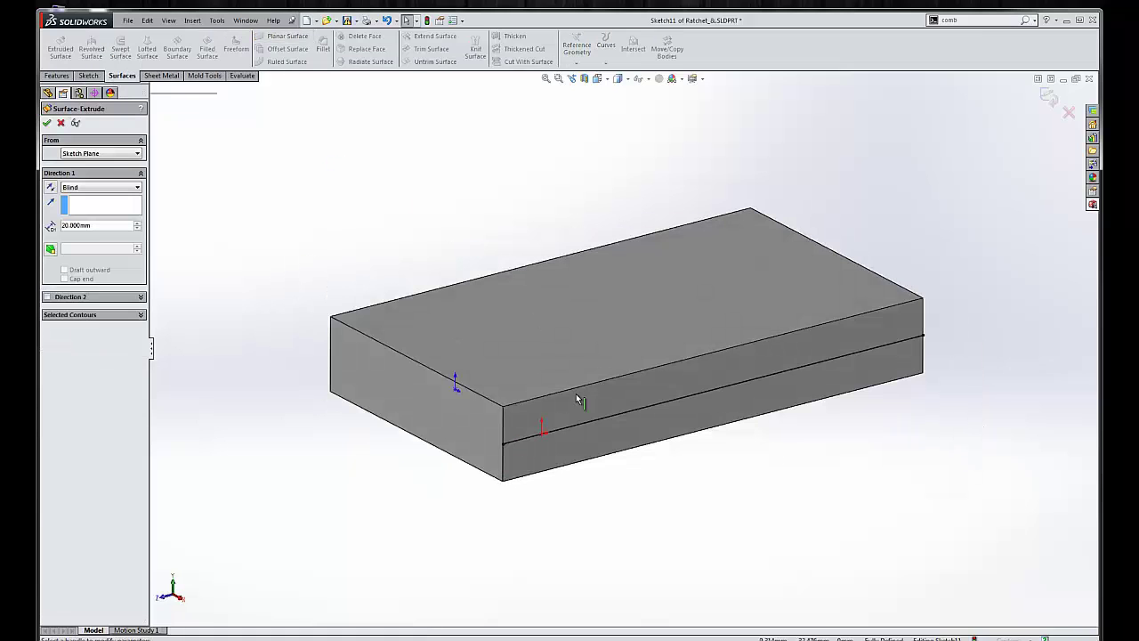
drag(746, 408, 481, 269)
click(46, 124)
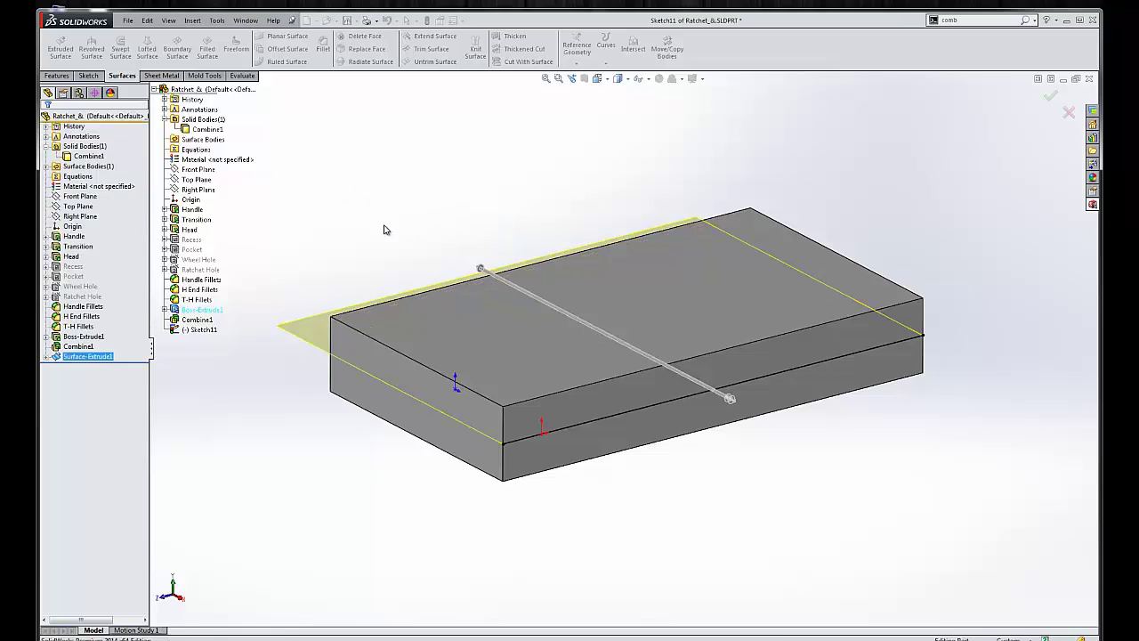
Cut the block with the extruded surface, flipping the direction to remove the upper half, and hide the surface body
middle_drag(384, 231, 356, 254)
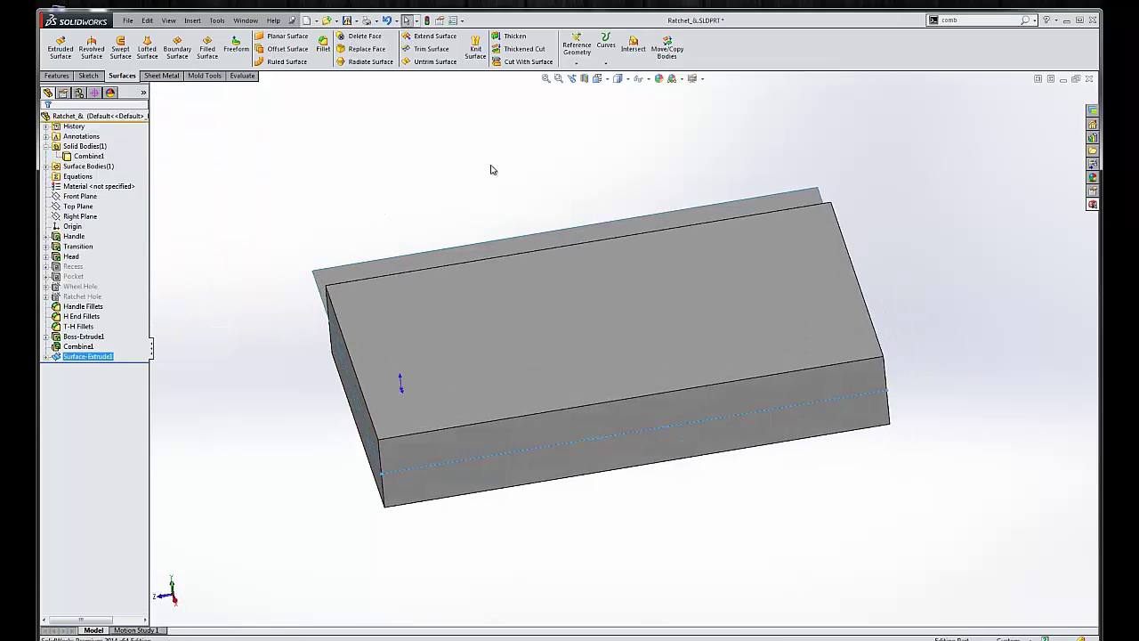
click(518, 62)
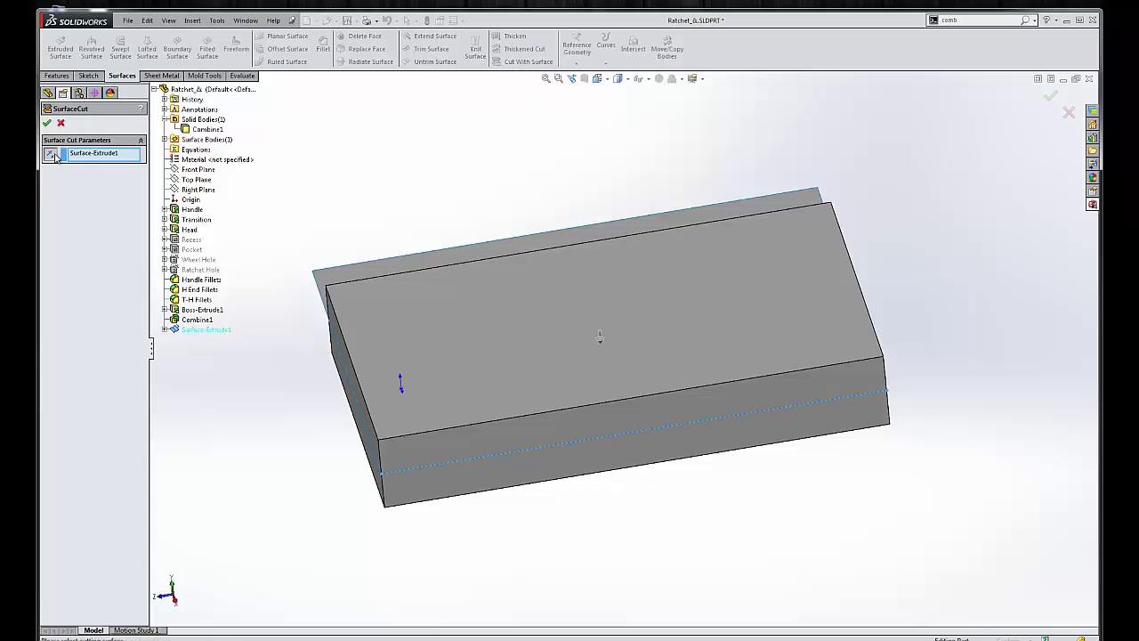
click(48, 126)
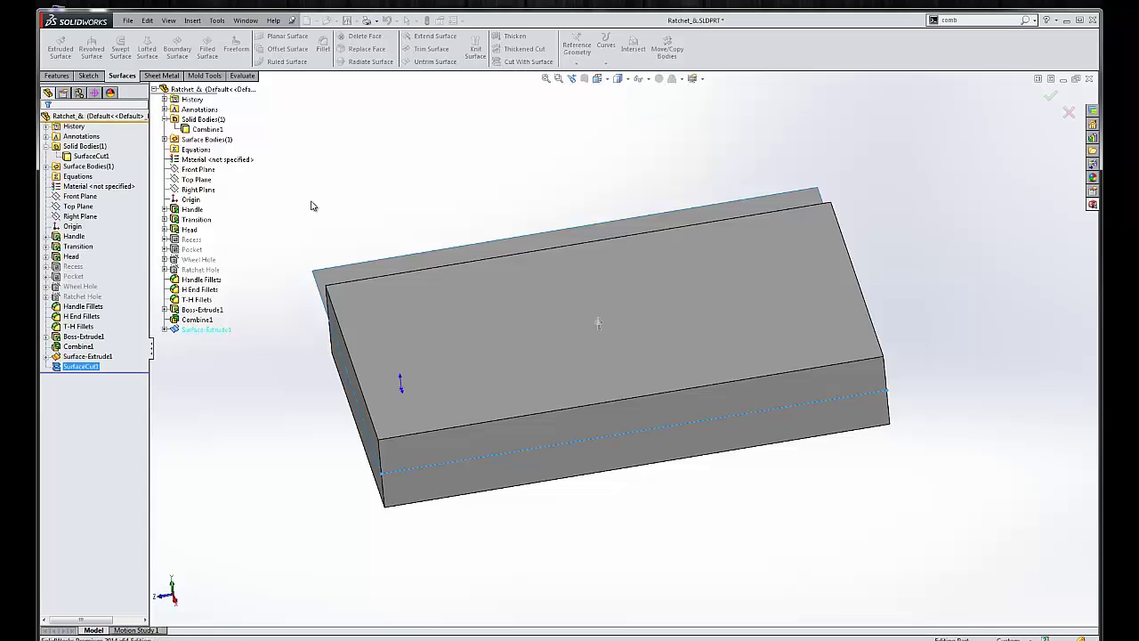
right_click(443, 255)
click(474, 237)
middle_drag(427, 205, 437, 264)
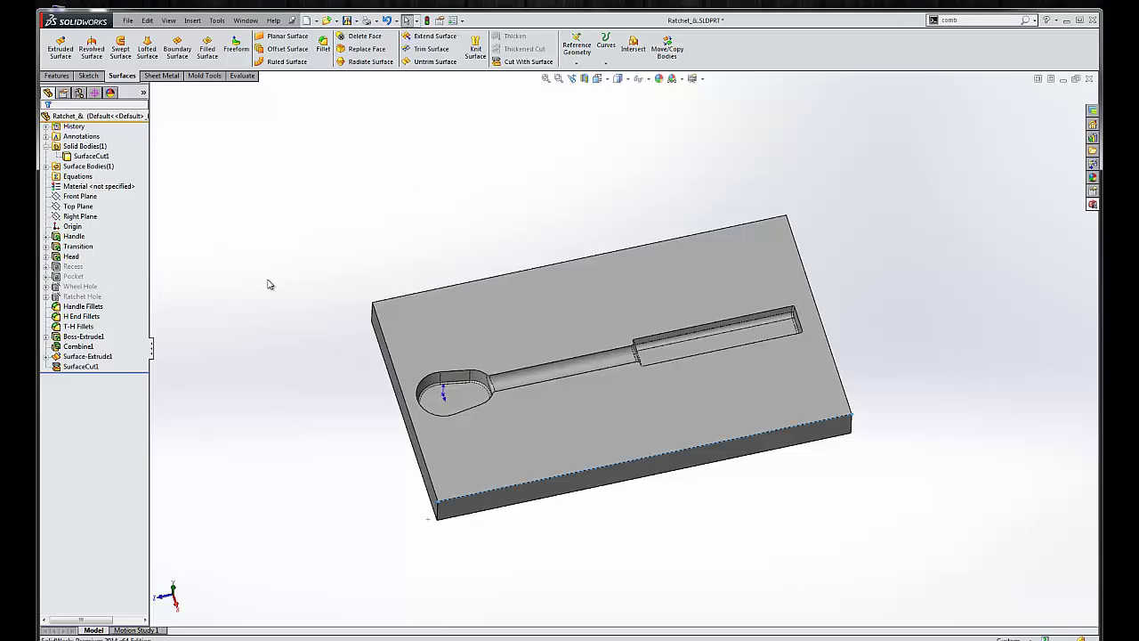
Edit the surface cut to reverse its direction, removing the lower half, and inspect the cavity from below
right_click(94, 365)
click(163, 341)
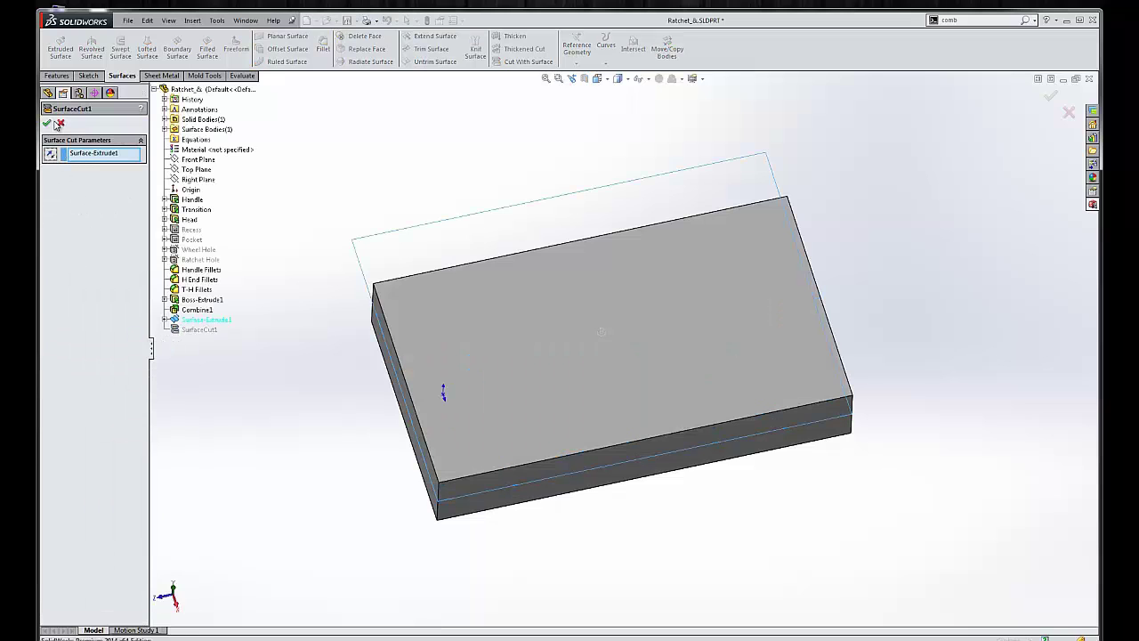
click(47, 124)
middle_drag(351, 270, 400, 159)
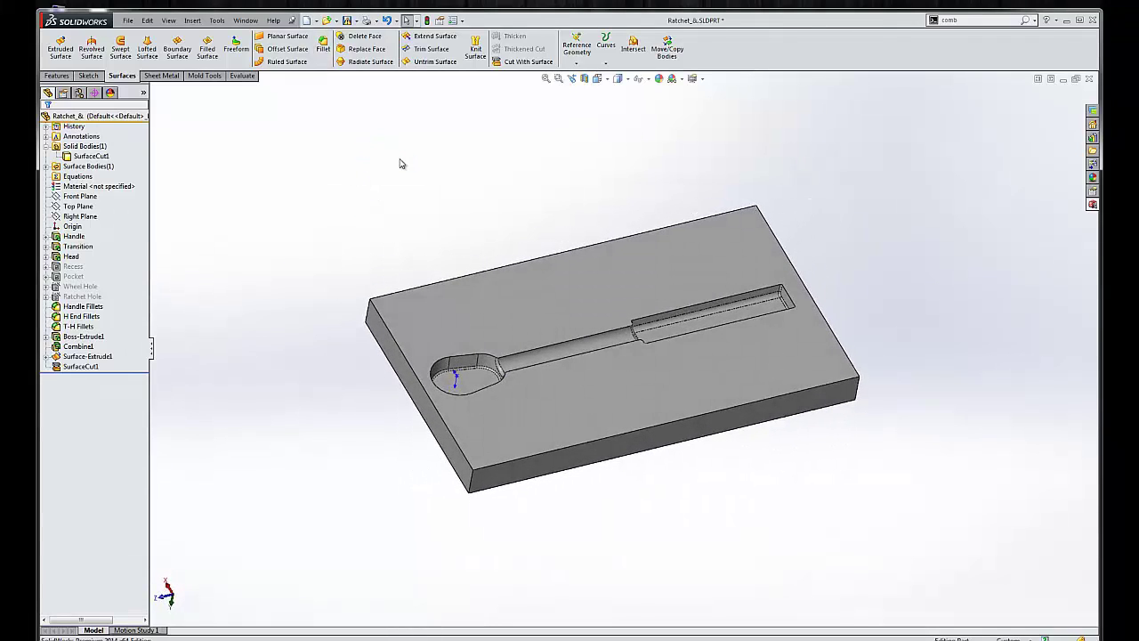
middle_drag(400, 164, 801, 513)
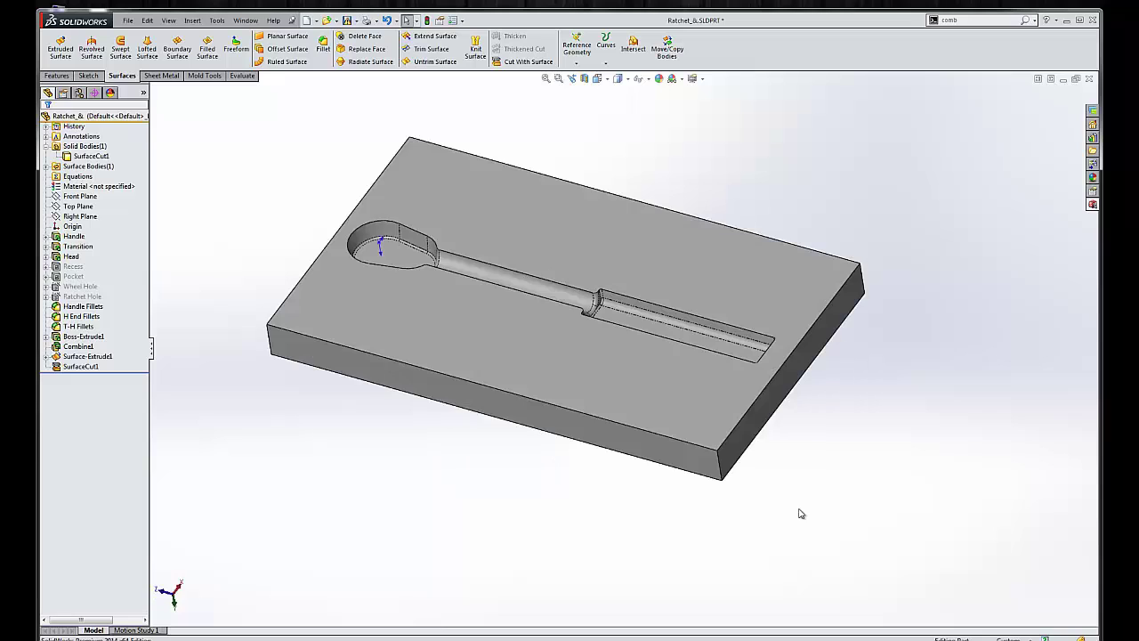